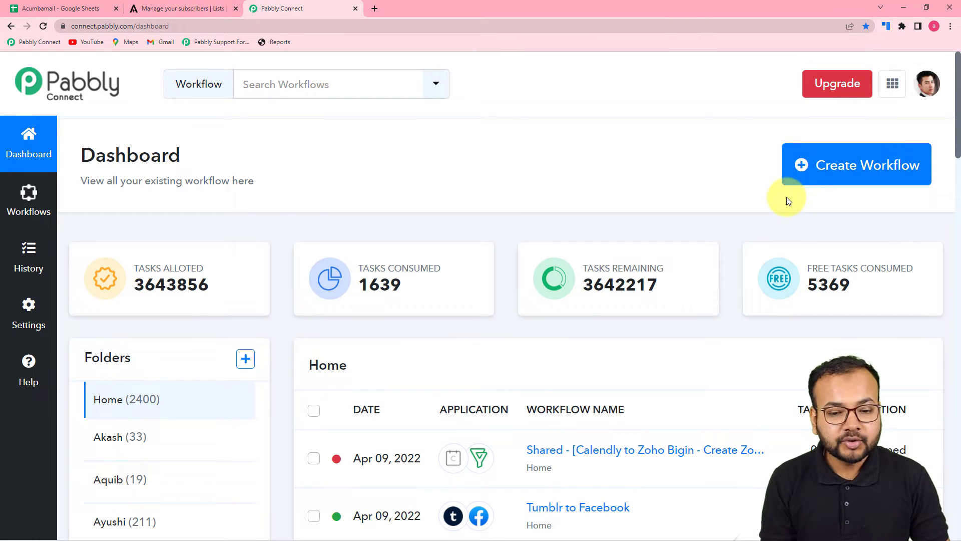
# Step: Create a workflow named "Google Sheets to Acumbamail Automation"
pyautogui.click(875, 171)
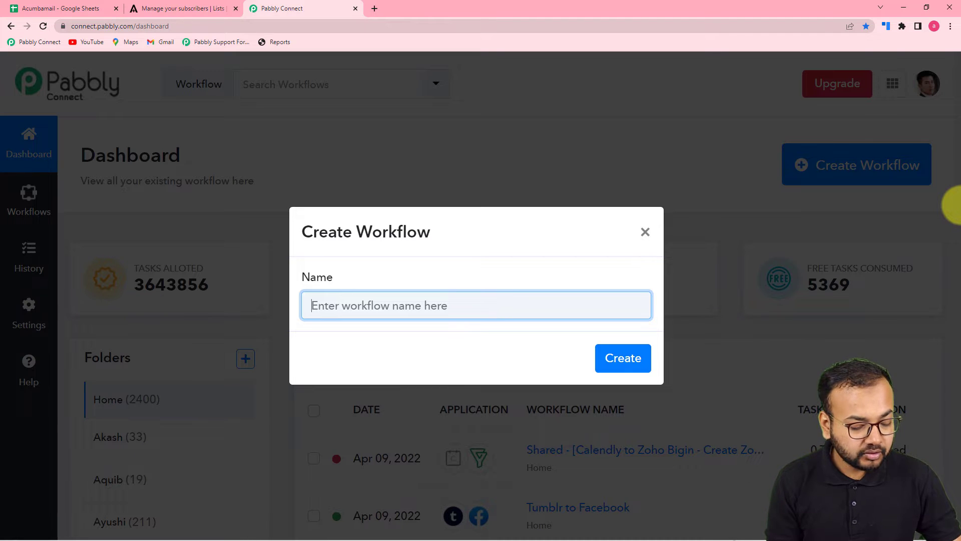
pyautogui.write('Google')
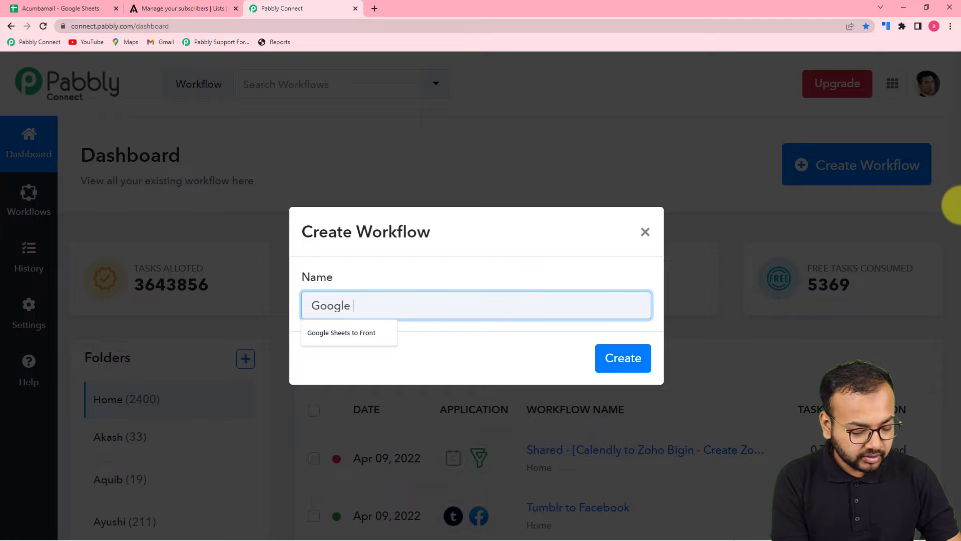
pyautogui.write(' Sheet')
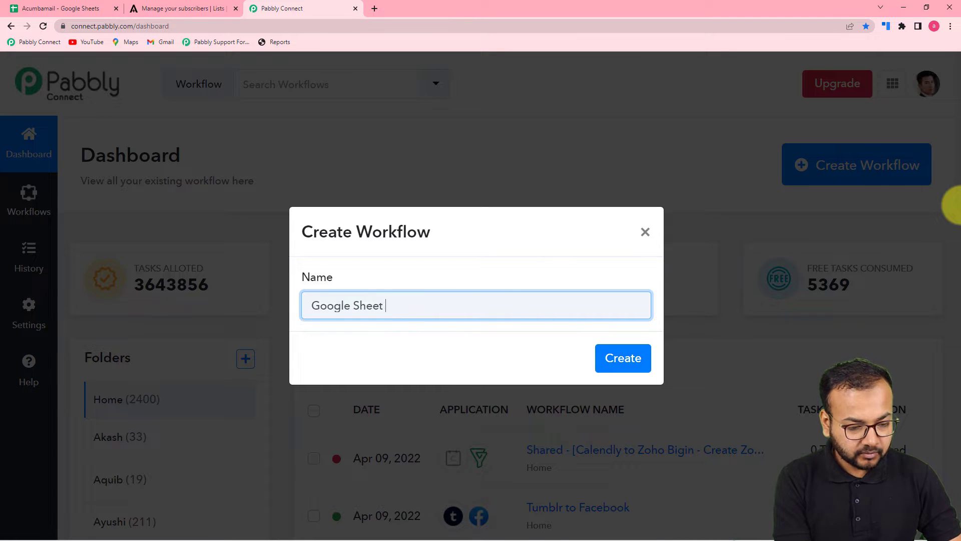
pyautogui.write('s')
pyautogui.write(' to A')
pyautogui.write('cumbama')
pyautogui.write('il A')
pyautogui.write('utpm')
pyautogui.press('BackSpace')
pyautogui.press('BackSpace')
pyautogui.write('o')
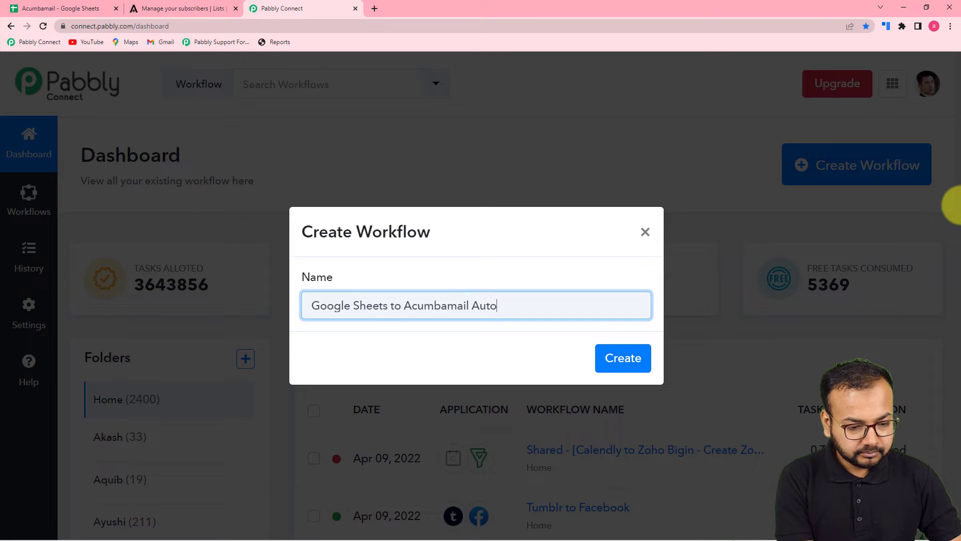
pyautogui.write('mation')
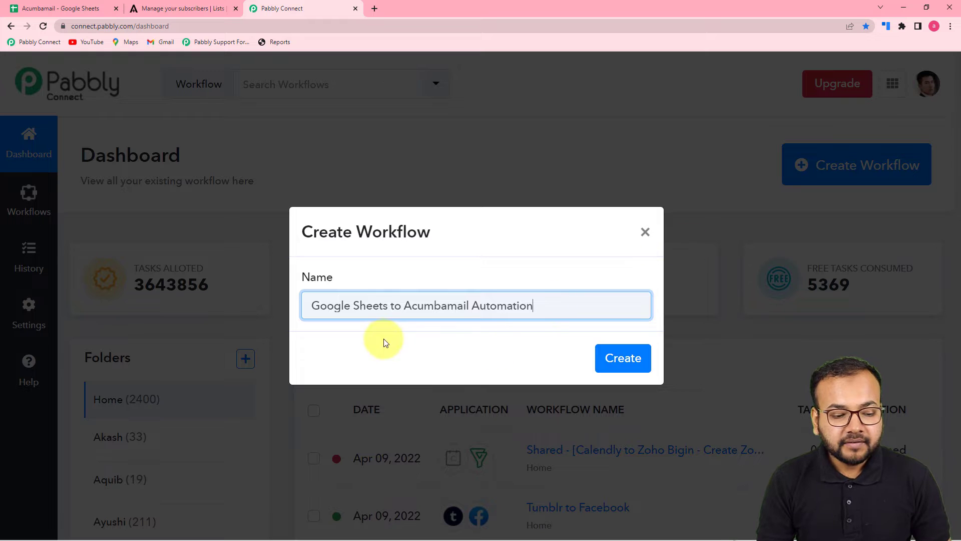
pyautogui.click(622, 358)
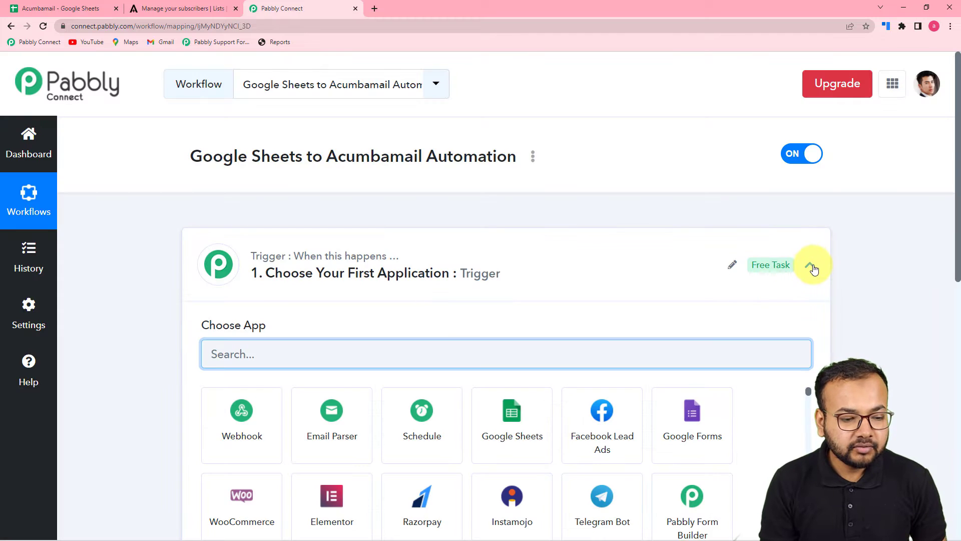
# Step: Collapse the trigger section, and review the Acumbamail spreadsheet's data and the Google Sheets subscriber list in Acumbamail
pyautogui.click(810, 265)
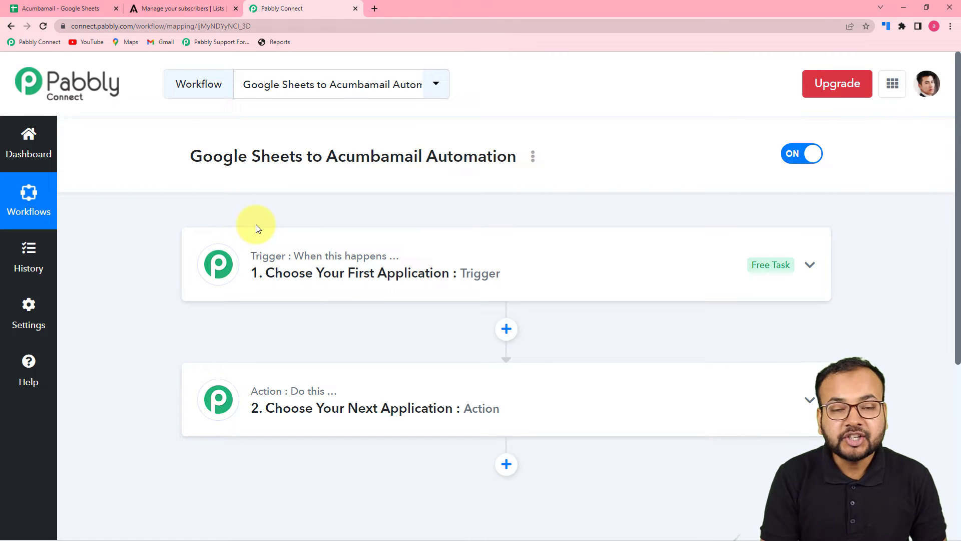
pyautogui.click(22, 7)
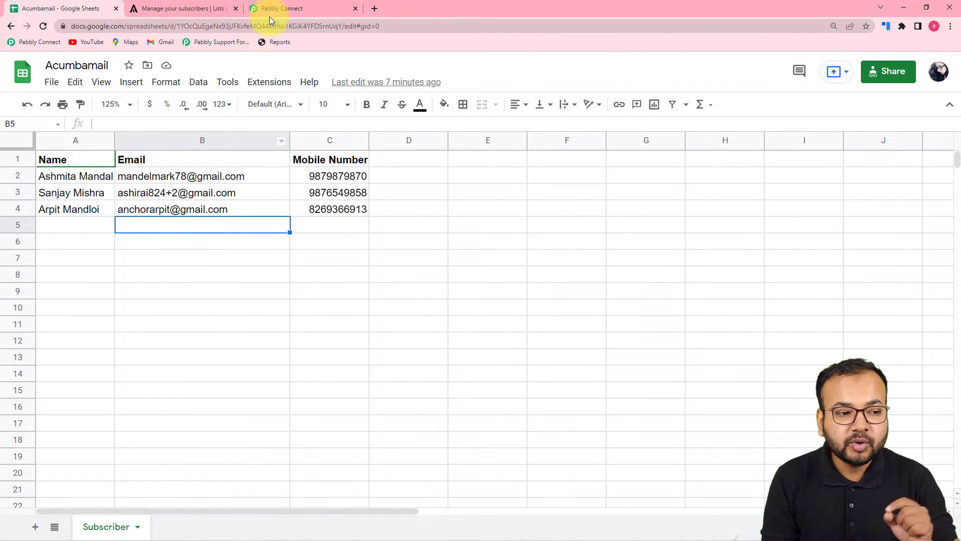
pyautogui.click(289, 9)
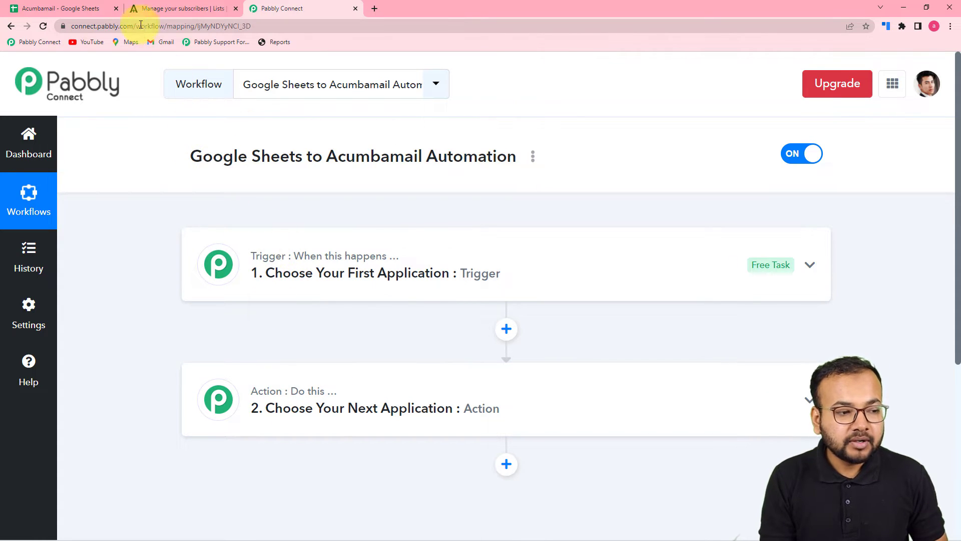
pyautogui.click(75, 8)
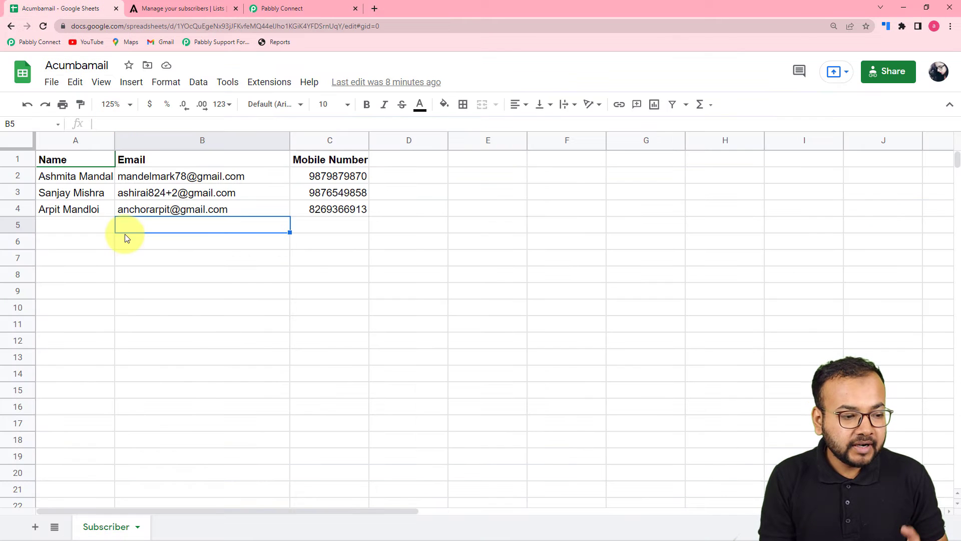
pyautogui.click(172, 8)
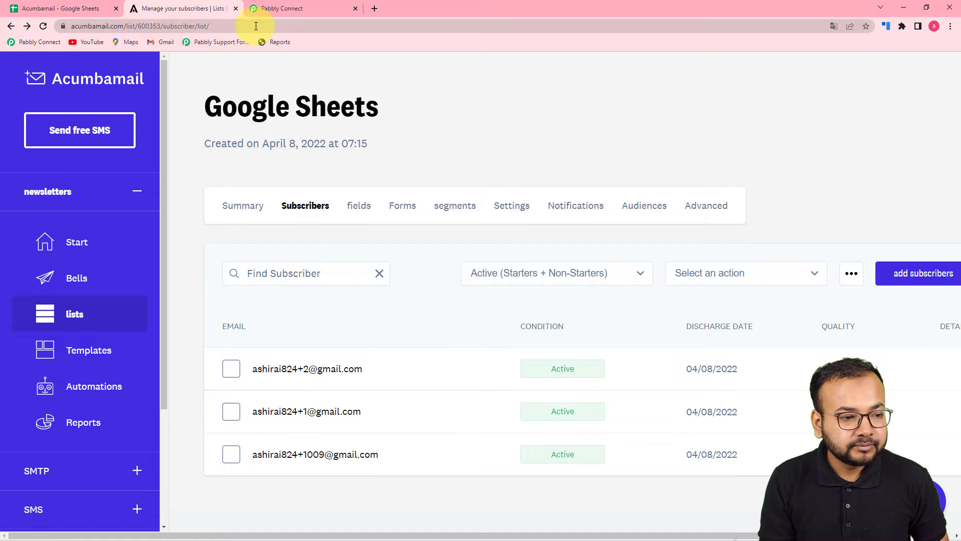
pyautogui.click(294, 6)
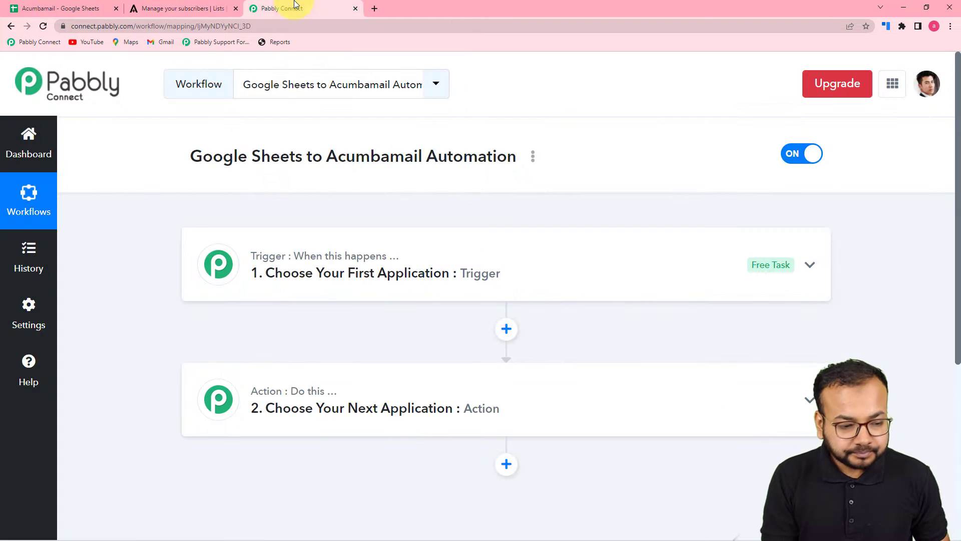
# Step: Set the workflow's trigger application to Google Sheets with the trigger event New or Updated Spreadsheet Row
pyautogui.click(305, 286)
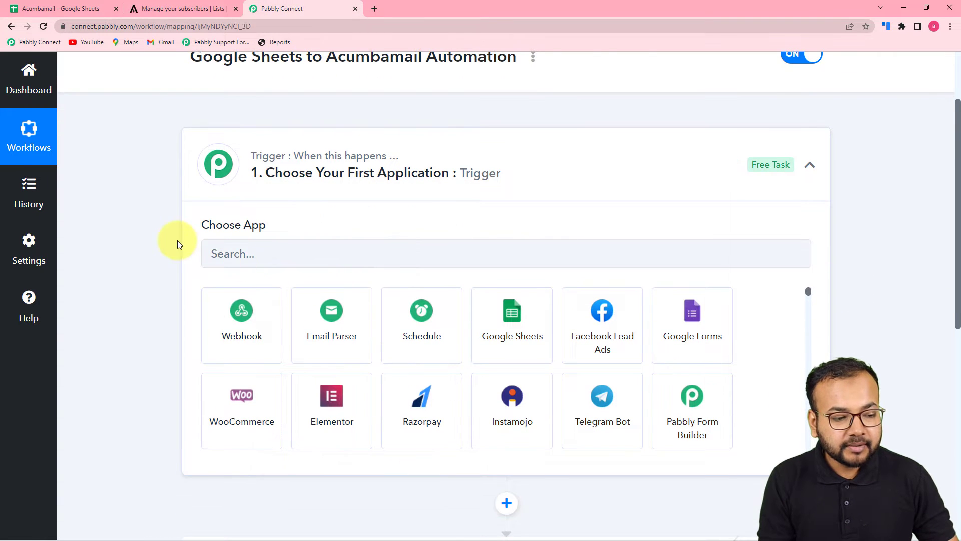
pyautogui.click(384, 259)
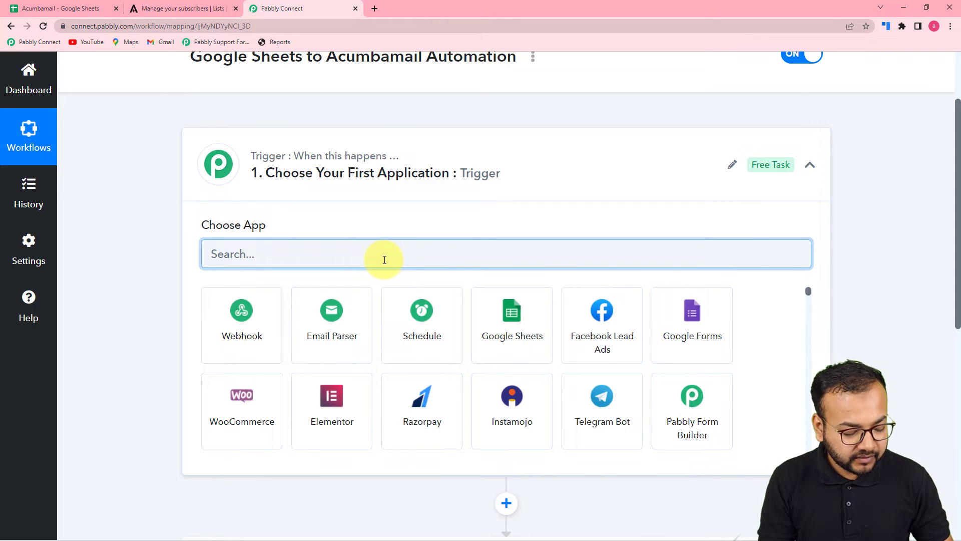
pyautogui.write('goo')
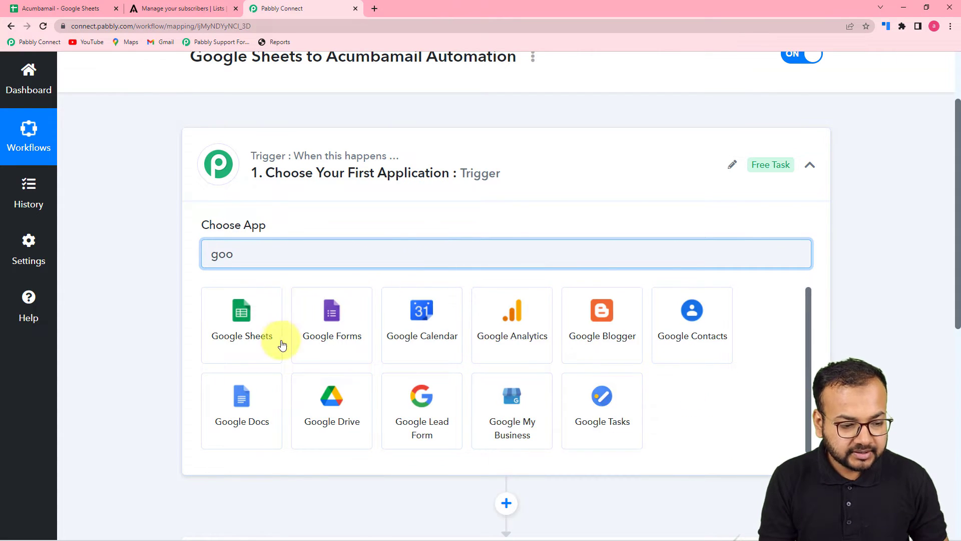
pyautogui.click(236, 322)
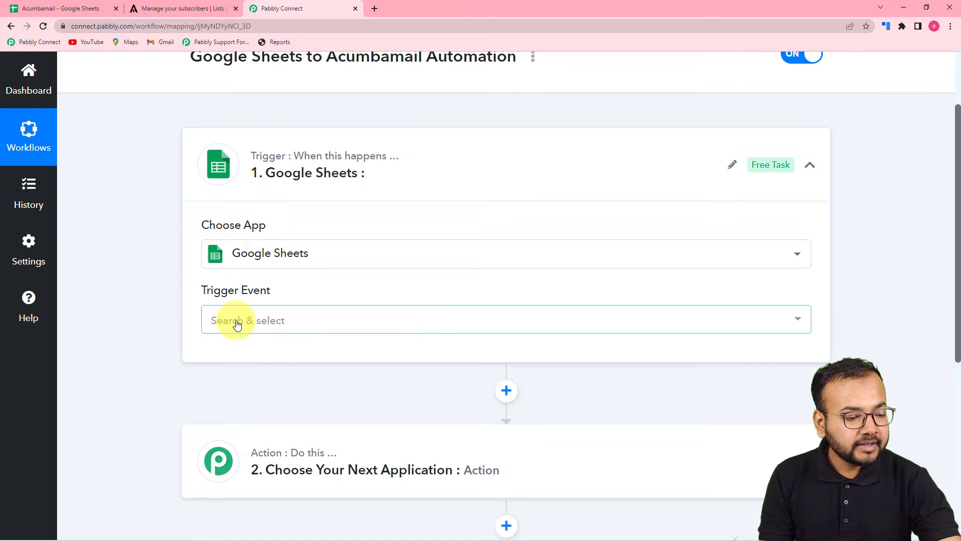
pyautogui.click(236, 321)
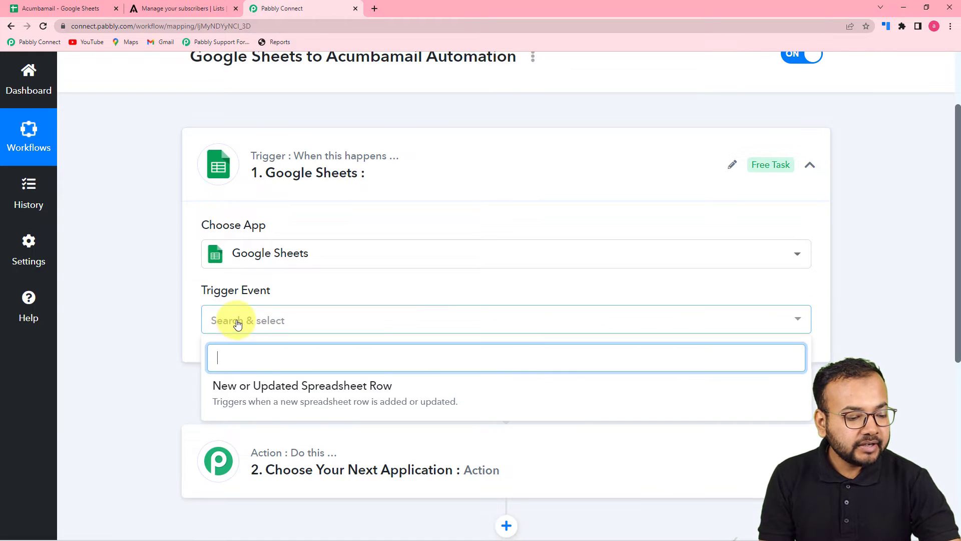
pyautogui.click(302, 398)
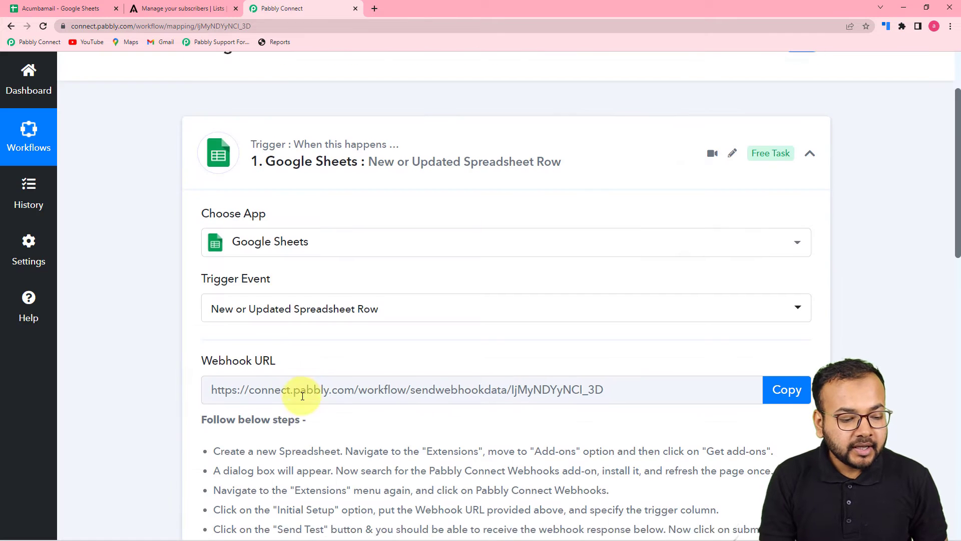
# Step: Read the trigger's webhook setup instructions, and switch to the Acumbamail spreadsheet in the incognito Google Sheets window
pyautogui.scroll(-3, 302, 396)
pyautogui.moveTo(239, 229)
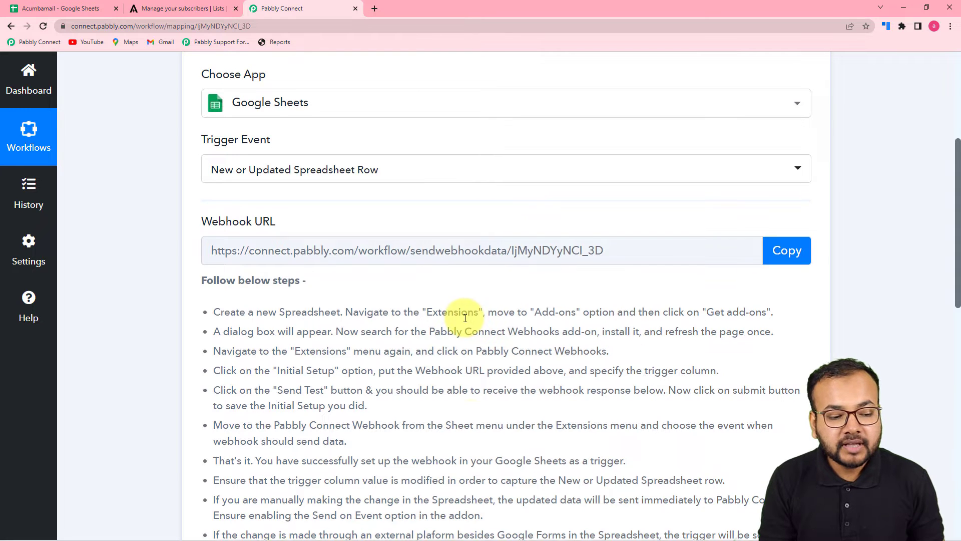
pyautogui.scroll(-2, 474, 321)
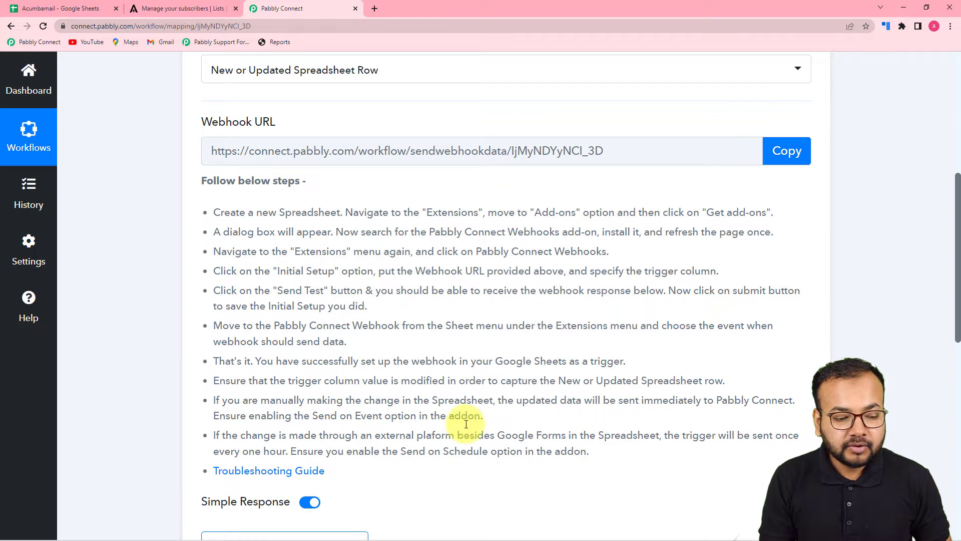
pyautogui.moveTo(236, 528)
pyautogui.click(270, 493)
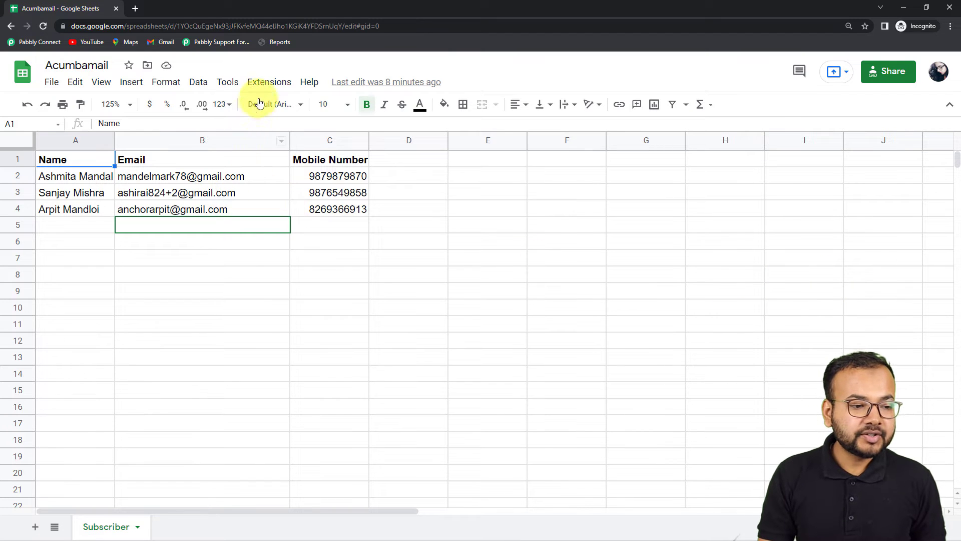
# Step: Look up the Pabbly Connect Webhooks add-on in the Google Workspace Marketplace, and reload the spreadsheet
pyautogui.click(270, 83)
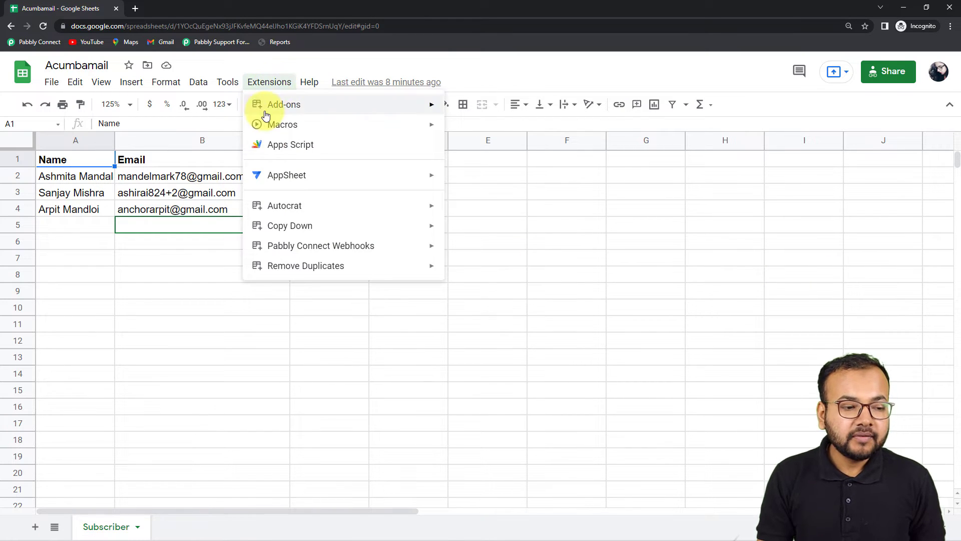
pyautogui.moveTo(292, 111)
pyautogui.click(472, 115)
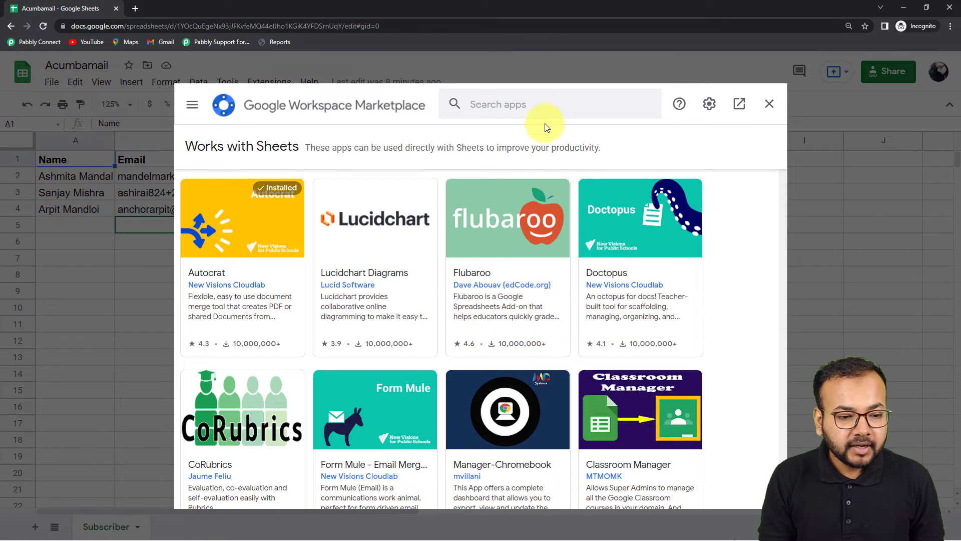
pyautogui.click(544, 110)
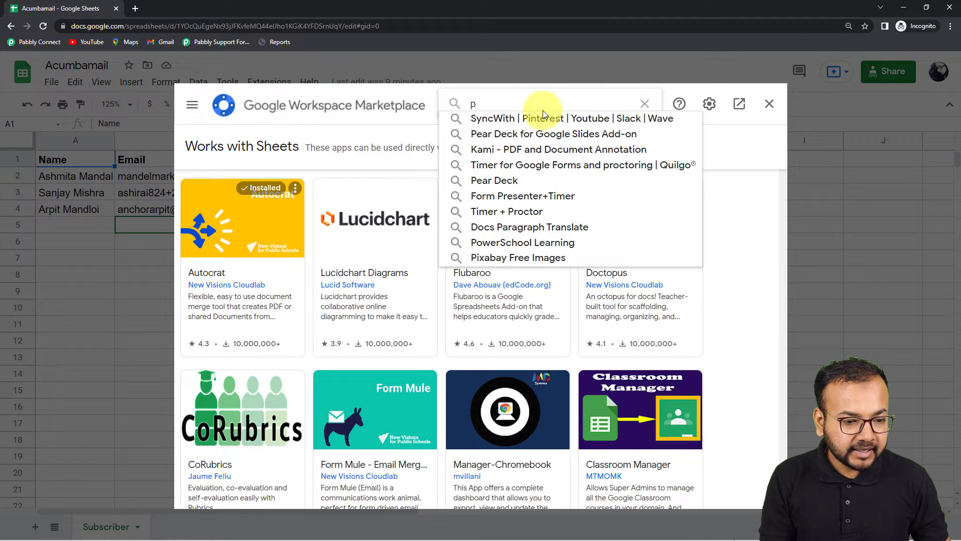
pyautogui.write('pabb')
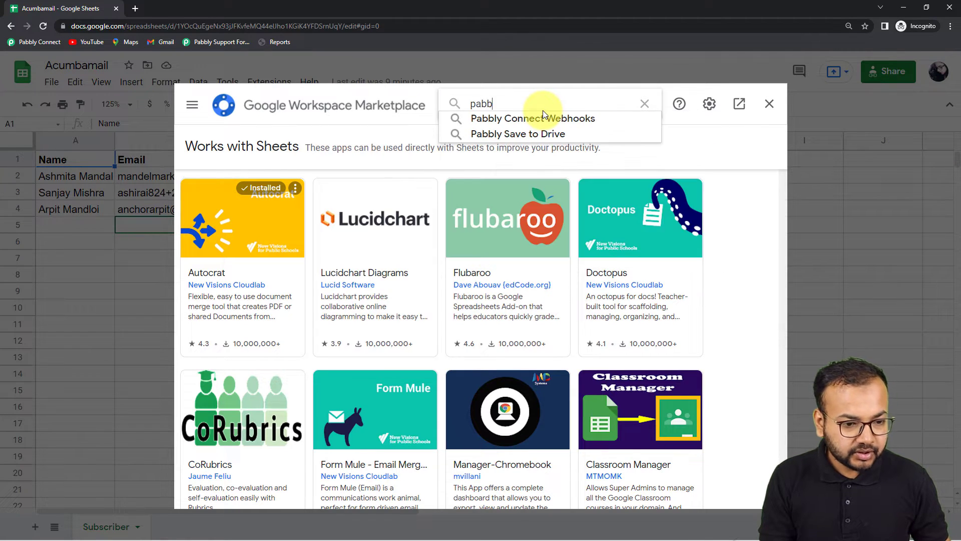
pyautogui.click(545, 118)
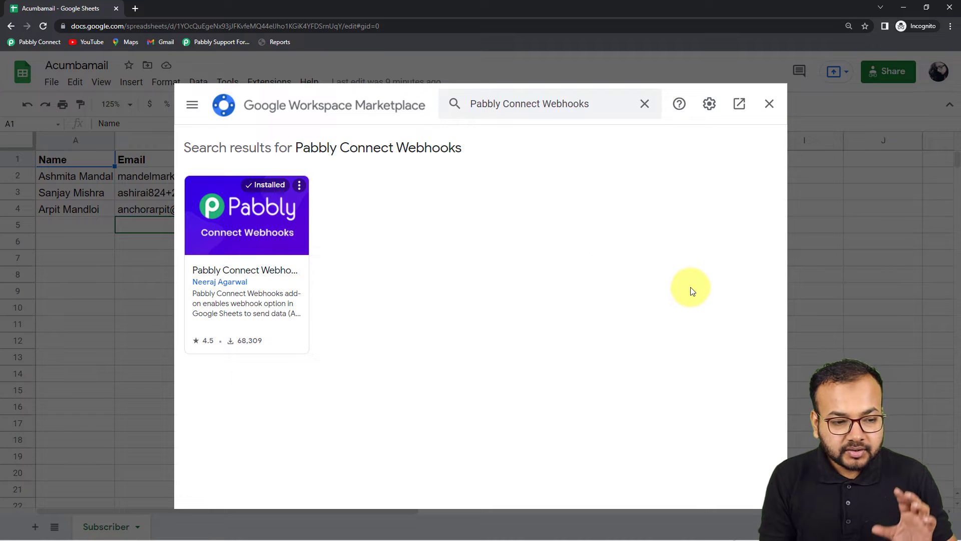
pyautogui.click(769, 104)
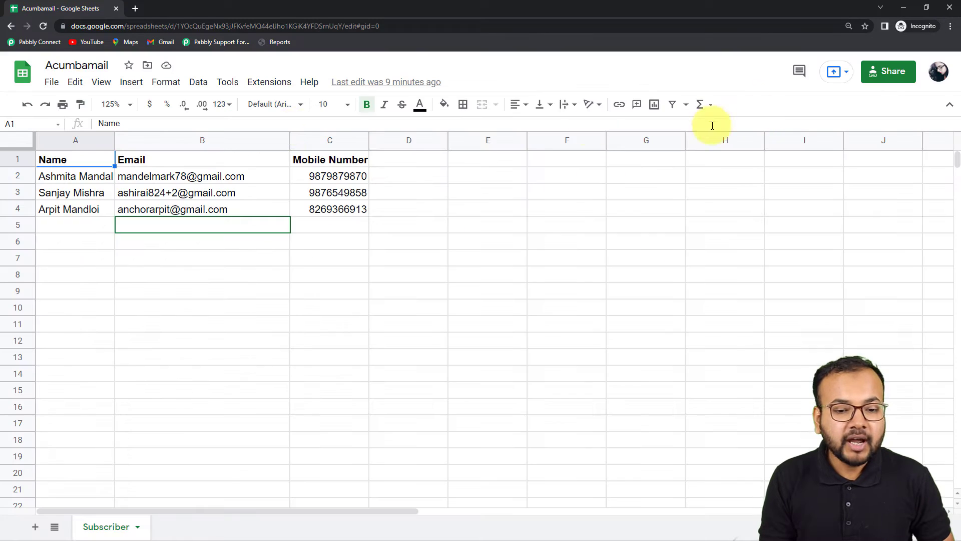
pyautogui.click(43, 27)
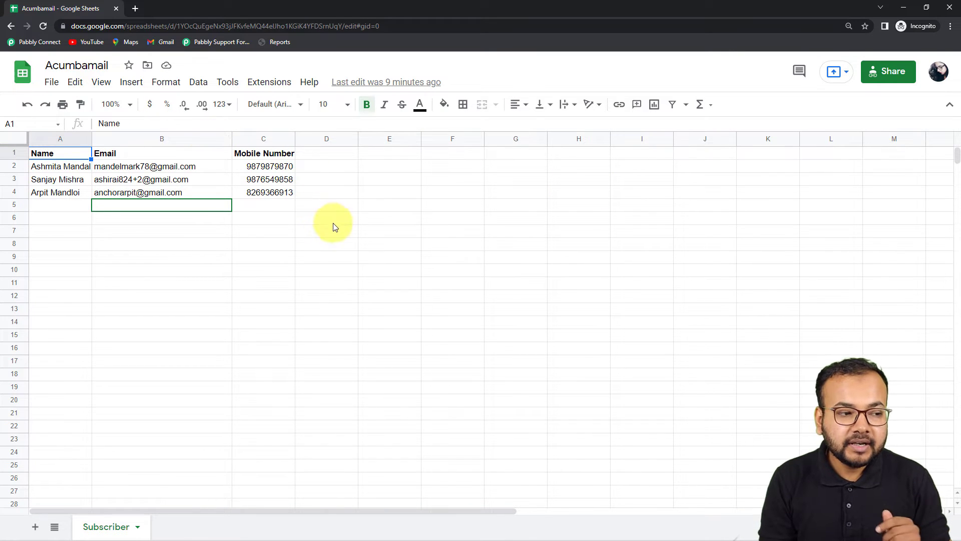
# Step: Open the initial setup of Pabbly Connect Webhooks and clear its webhook URL and trigger column
pyautogui.click(274, 89)
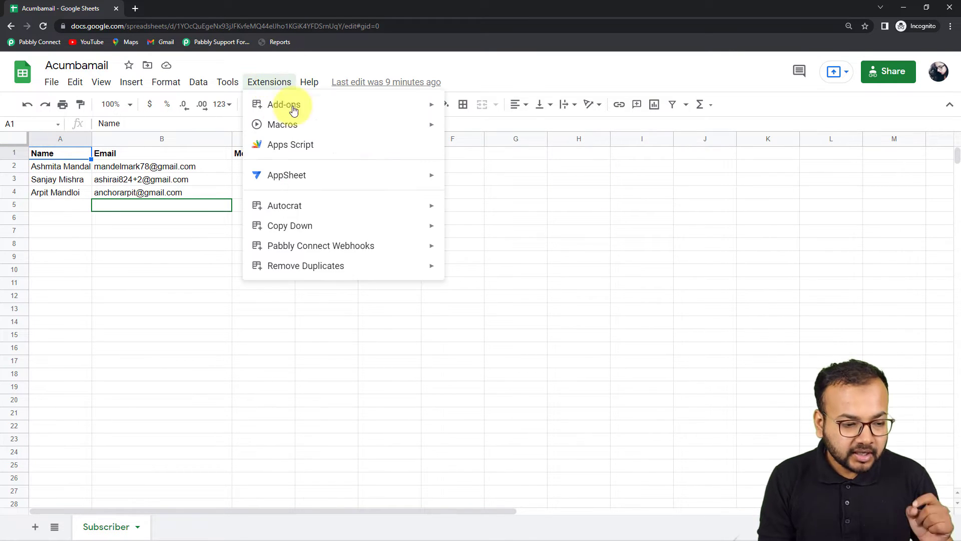
pyautogui.moveTo(317, 248)
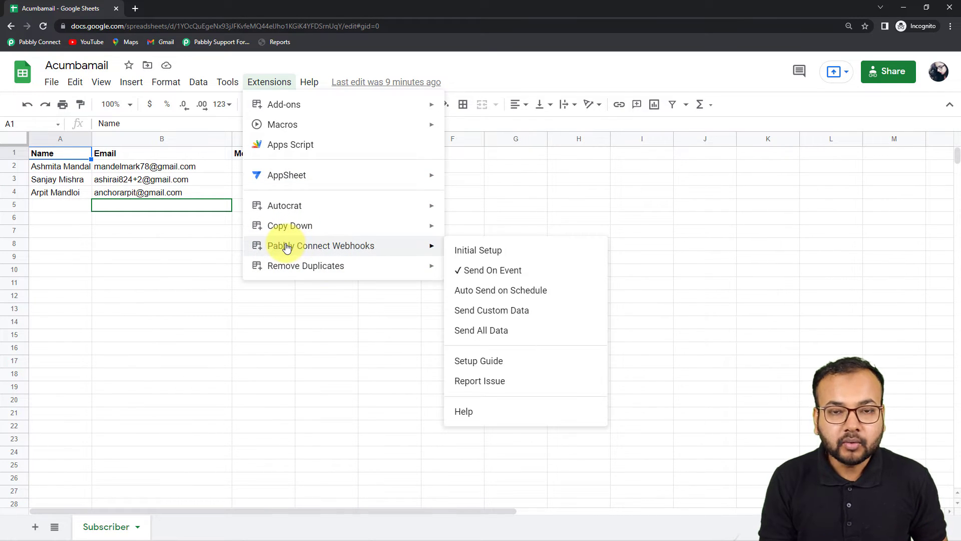
pyautogui.click(489, 250)
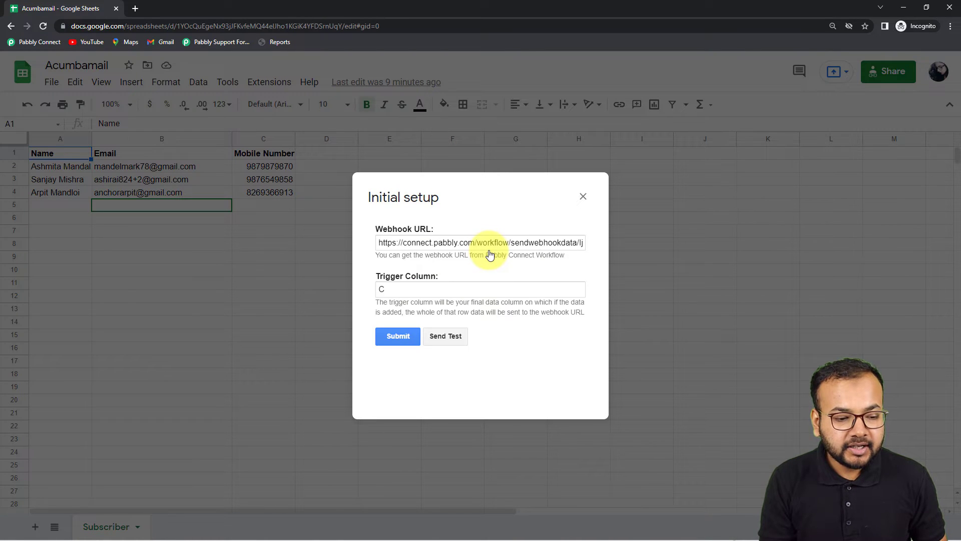
pyautogui.click(483, 242)
pyautogui.hotkey('ctrl', 'a')
pyautogui.press('BackSpace')
pyautogui.press('Tab')
pyautogui.press('BackSpace')
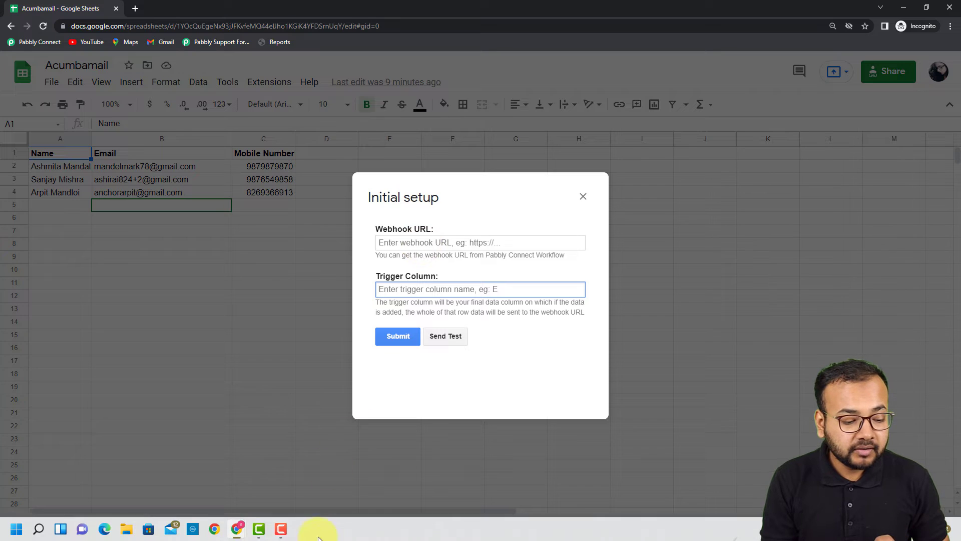
# Step: Switch to Pabbly Connect to copy the trigger's webhook URL, and close the initial setup in the incognito spreadsheet
pyautogui.moveTo(237, 529)
pyautogui.click(217, 491)
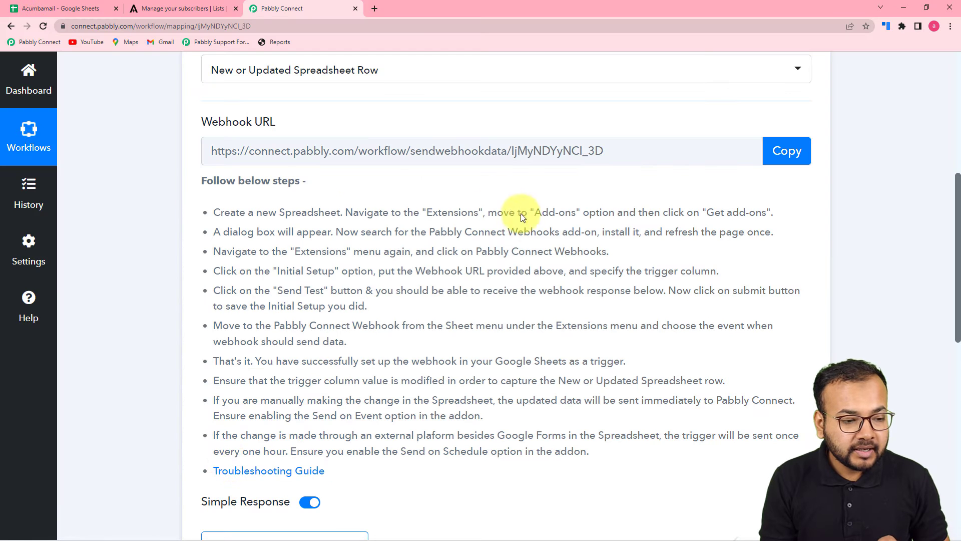
pyautogui.click(784, 151)
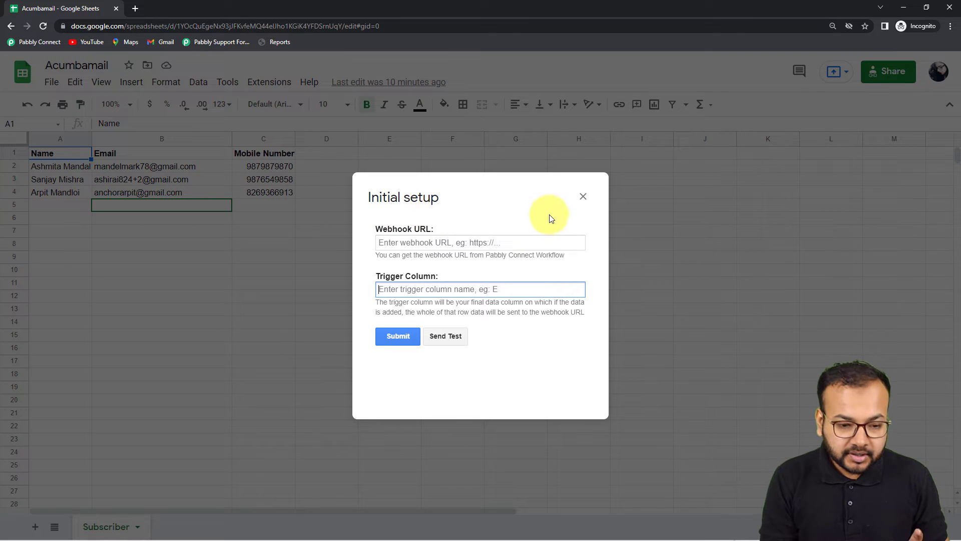
pyautogui.click(583, 198)
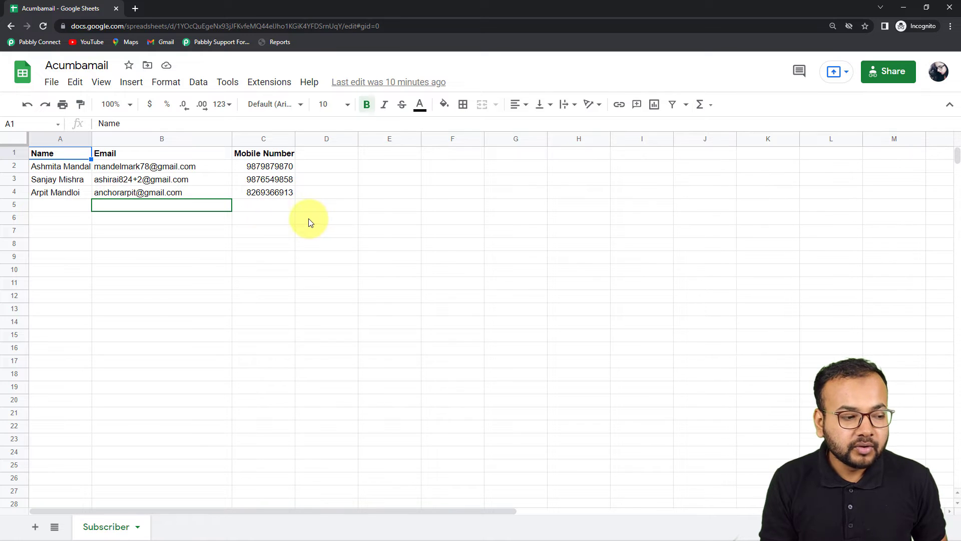
# Step: Open the initial setup of Pabbly Connect Webhooks and replace its webhook URL with the one copied from the trigger
pyautogui.click(55, 209)
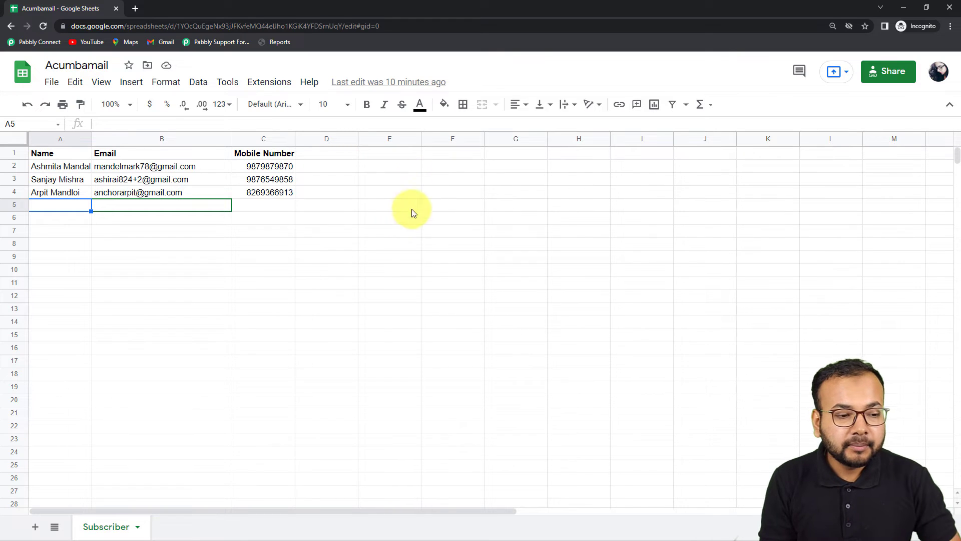
pyautogui.click(279, 85)
pyautogui.moveTo(313, 247)
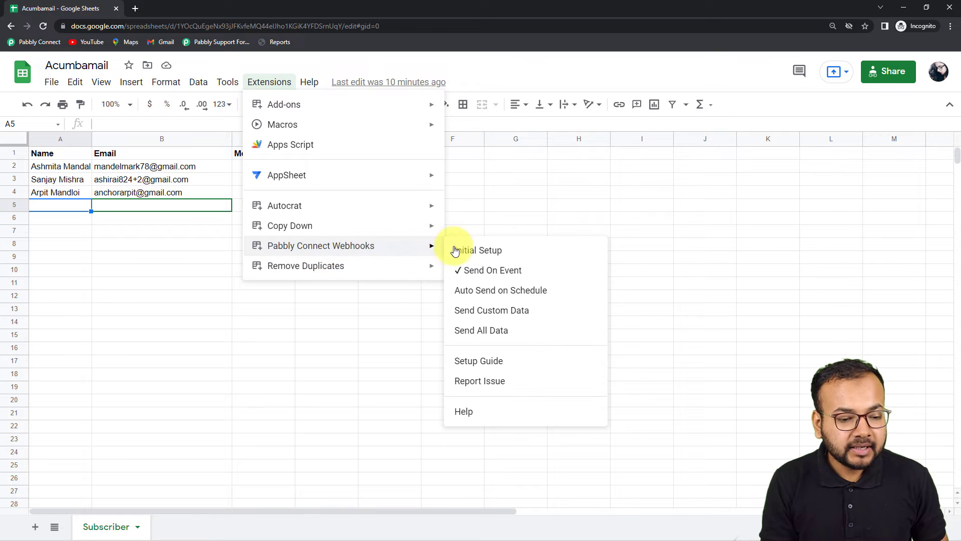
pyautogui.click(452, 250)
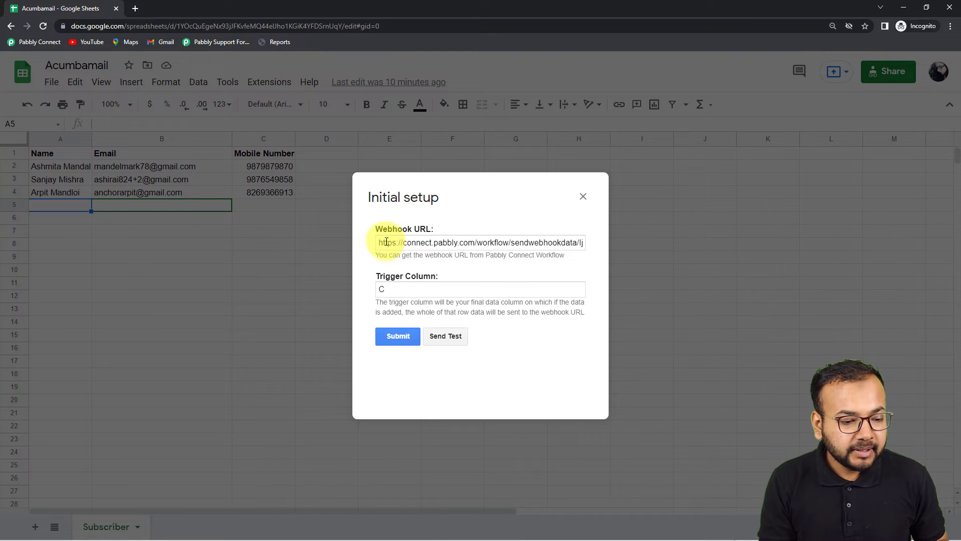
pyautogui.tripleClick(389, 243)
pyautogui.press('BackSpace')
pyautogui.rightClick(389, 243)
pyautogui.click(419, 332)
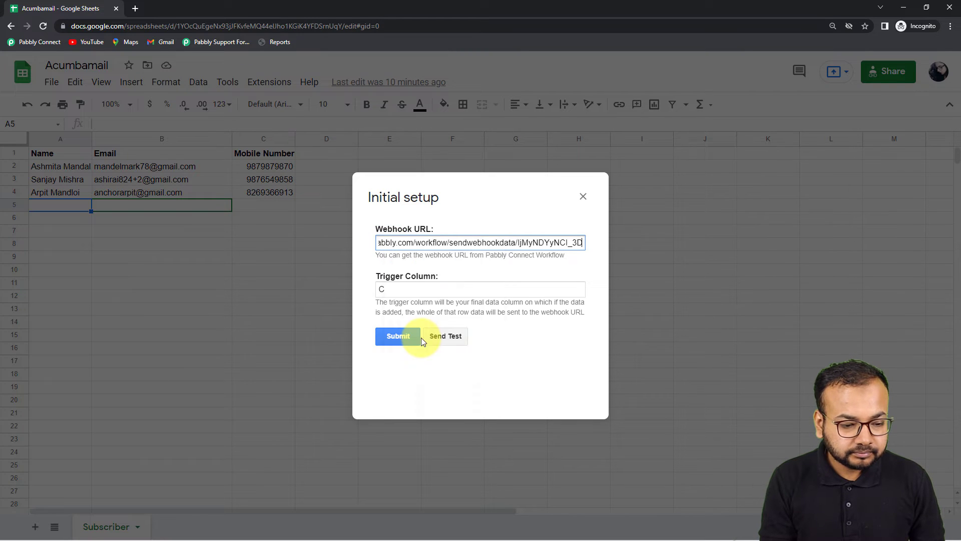
pyautogui.click(426, 310)
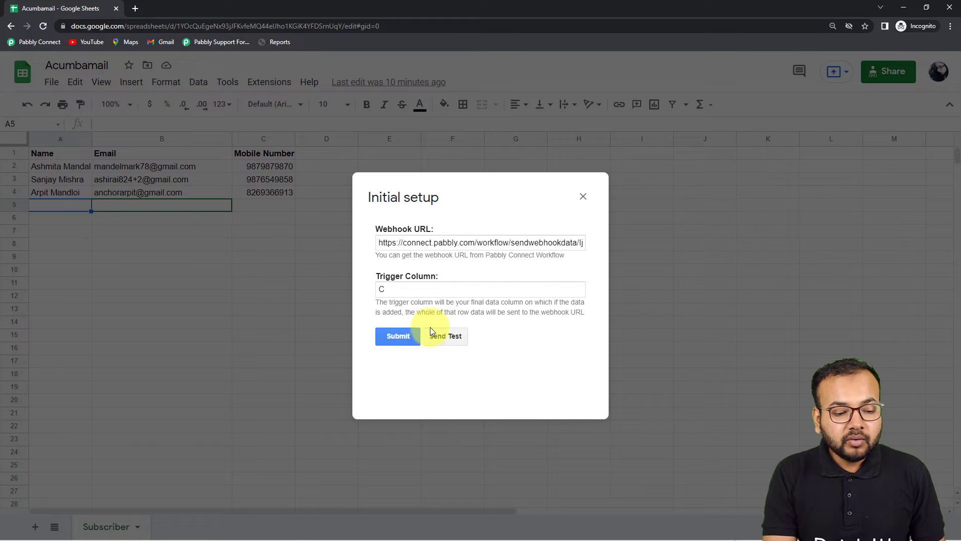
# Step: Check the trigger's webhook capture status in Pabbly Connect, and send test data from the initial setup in the incognito spreadsheet
pyautogui.moveTo(237, 529)
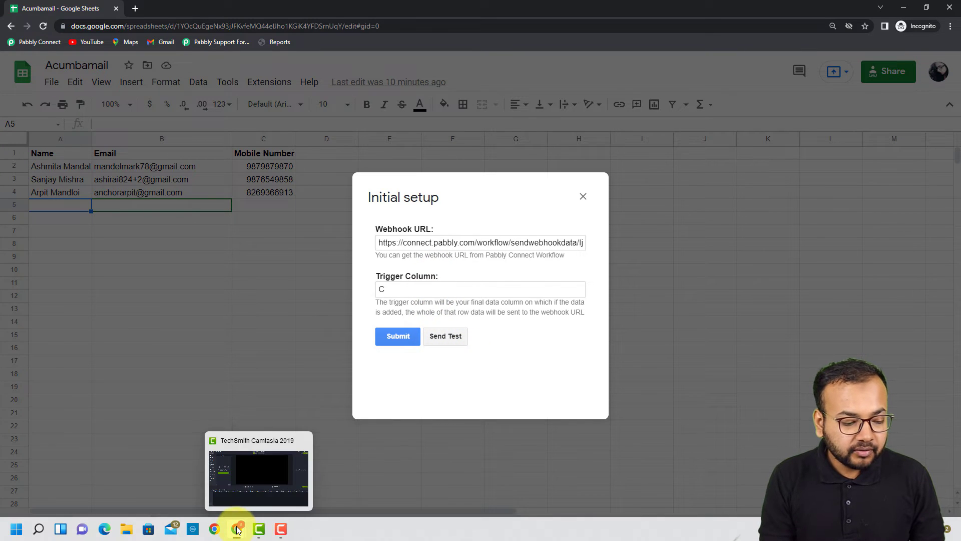
pyautogui.click(215, 493)
pyautogui.scroll(-2, 341, 317)
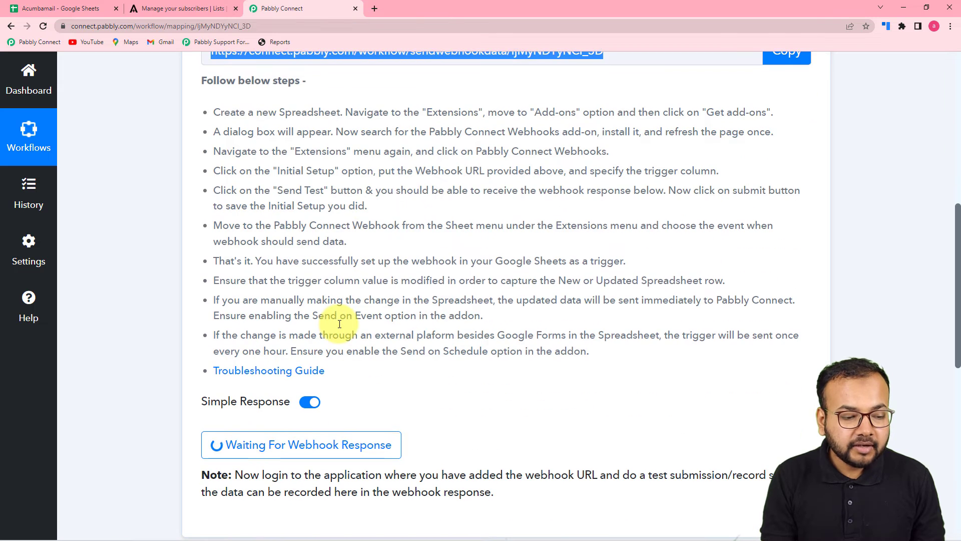
pyautogui.scroll(2, 274, 113)
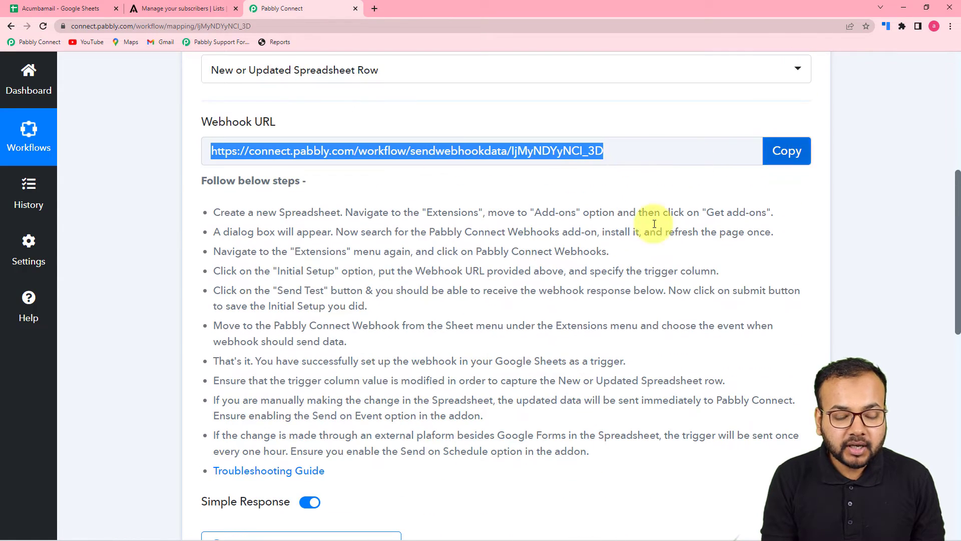
pyautogui.scroll(-6, 493, 345)
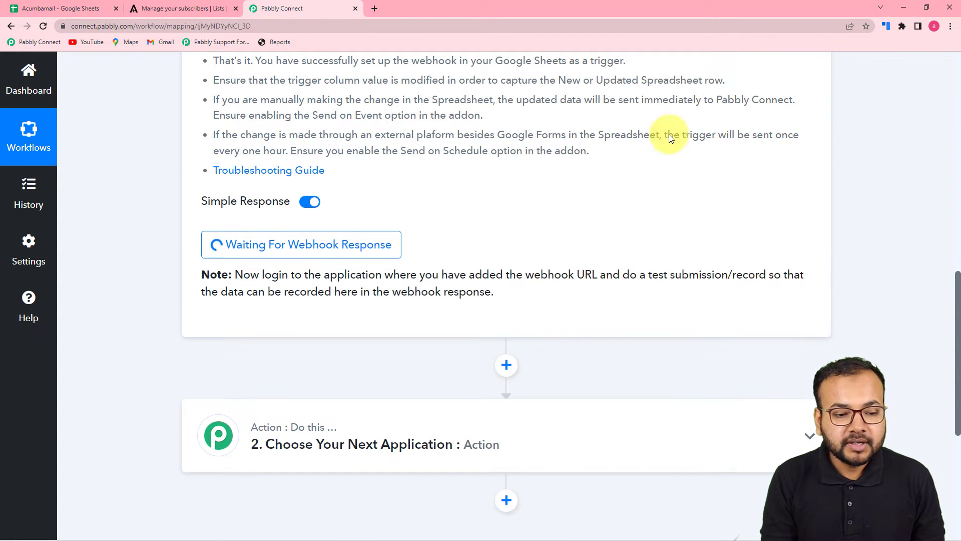
pyautogui.click(902, 9)
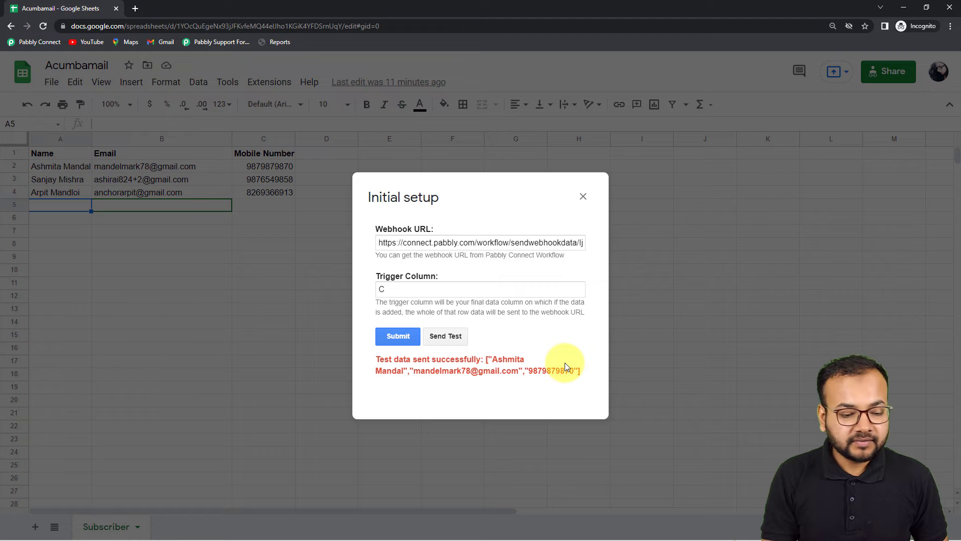
# Step: Switch to Pabbly Connect and review the row data captured in the trigger's webhook response
pyautogui.moveTo(279, 523)
pyautogui.moveTo(237, 532)
pyautogui.click(208, 476)
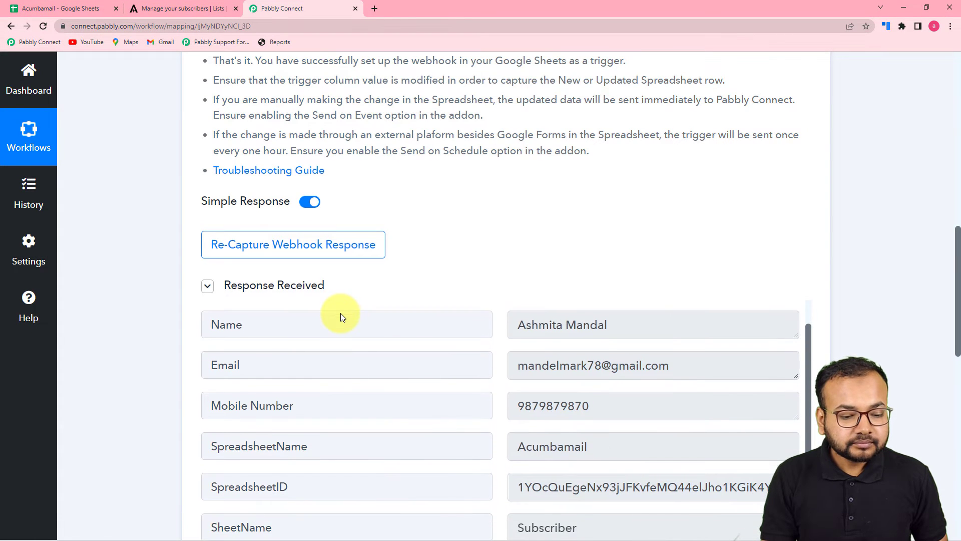
pyautogui.scroll(-5, 208, 303)
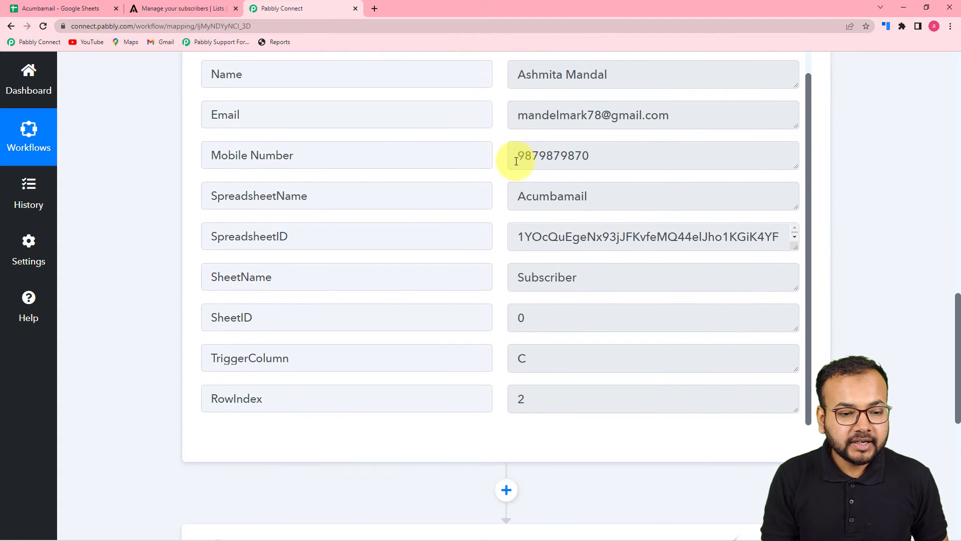
pyautogui.scroll(1, 516, 161)
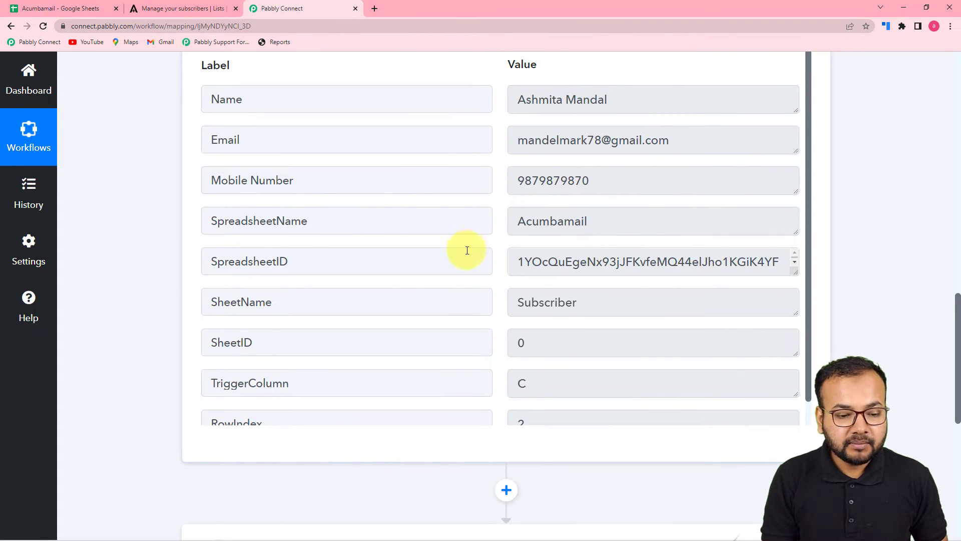
pyautogui.scroll(-1, 461, 245)
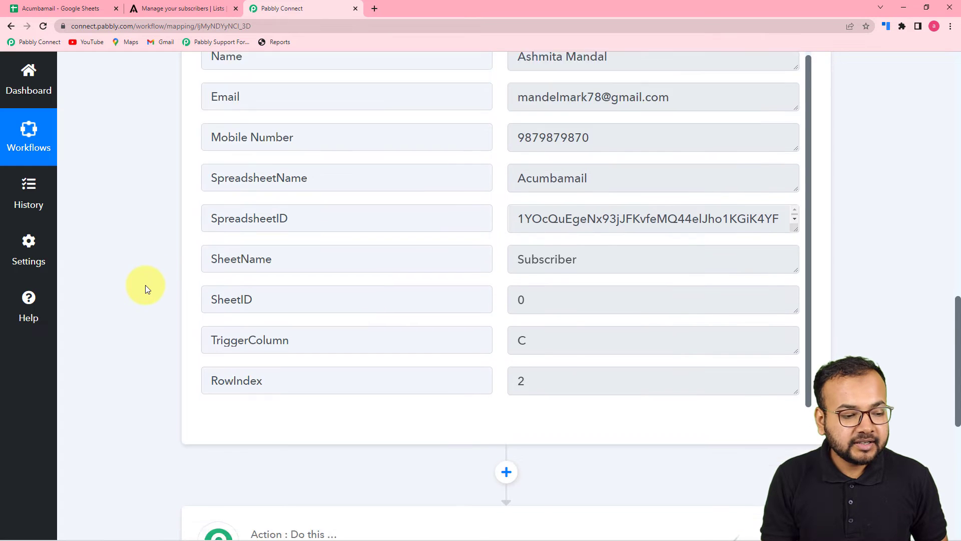
pyautogui.scroll(-3, 145, 284)
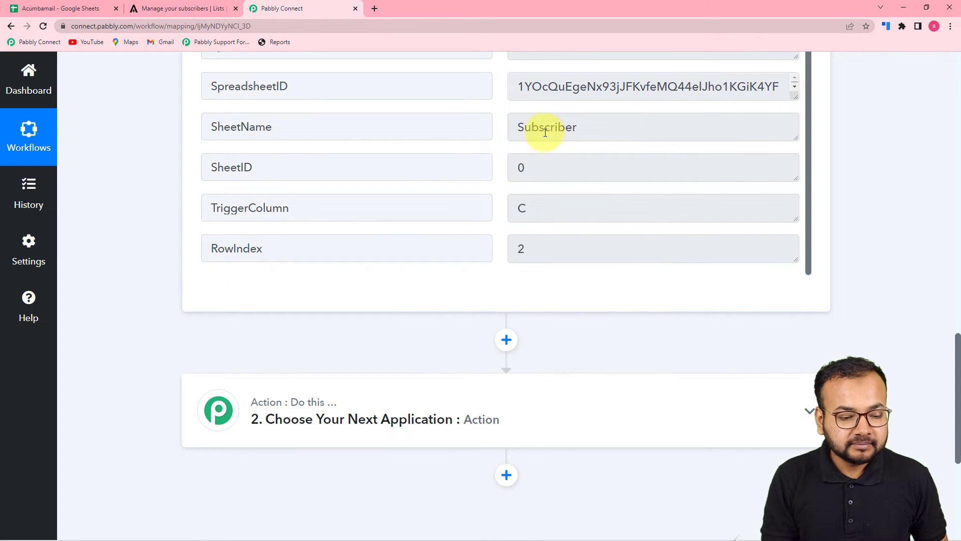
# Step: Submit the initial setup in the incognito spreadsheet, and check the Send On Event option of Pabbly Connect Webhooks
pyautogui.click(907, 7)
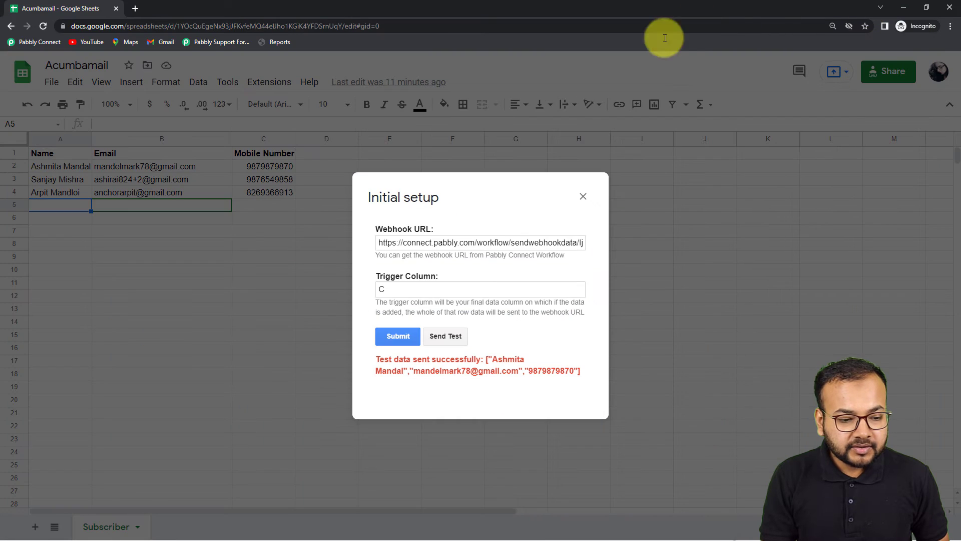
pyautogui.click(395, 336)
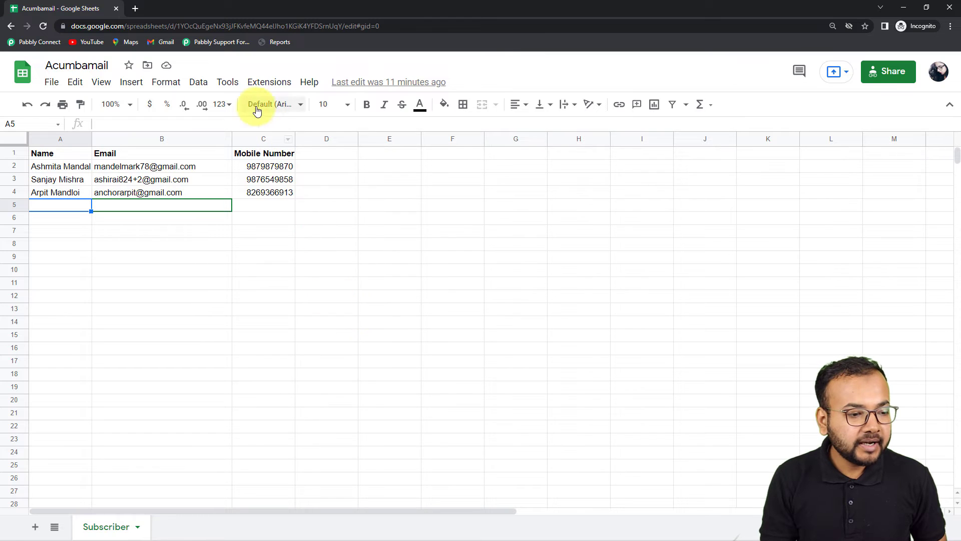
pyautogui.click(266, 83)
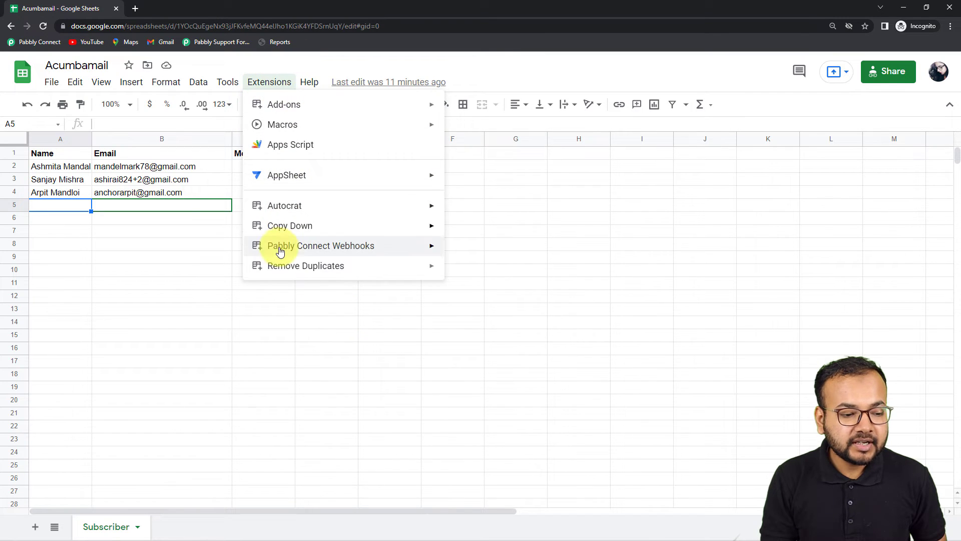
pyautogui.moveTo(271, 255)
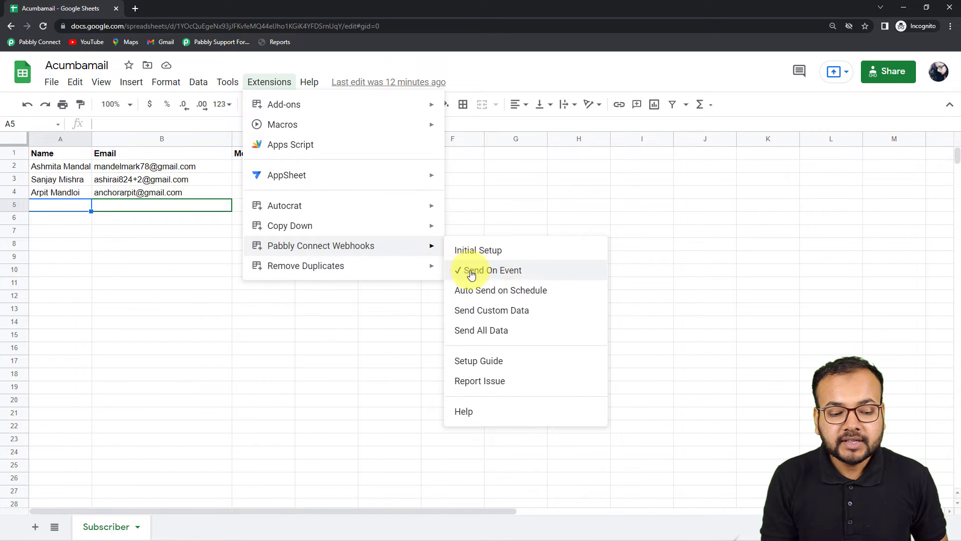
pyautogui.click(576, 182)
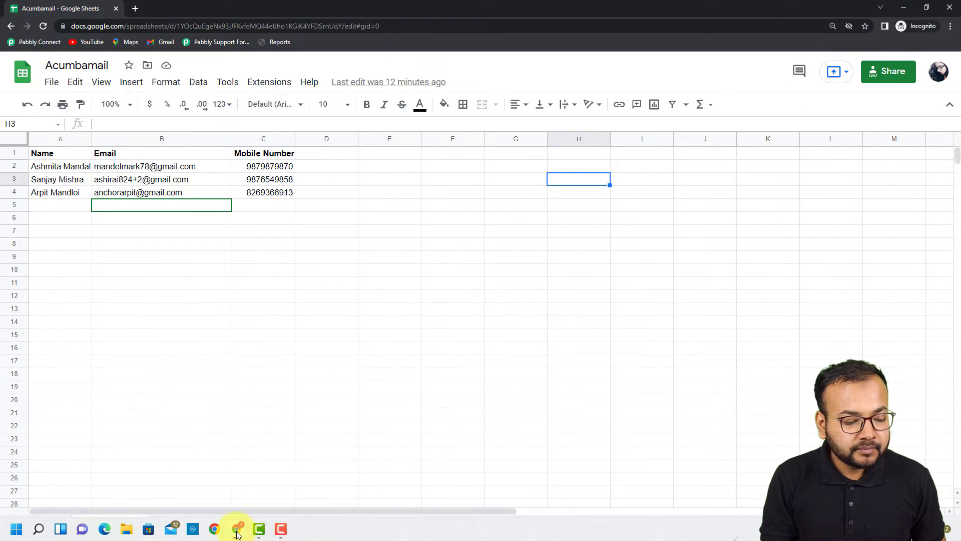
# Step: Switch to Pabbly Connect to locate the empty action step, and view the Google Sheets subscriber list in Acumbamail
pyautogui.moveTo(236, 529)
pyautogui.click(225, 456)
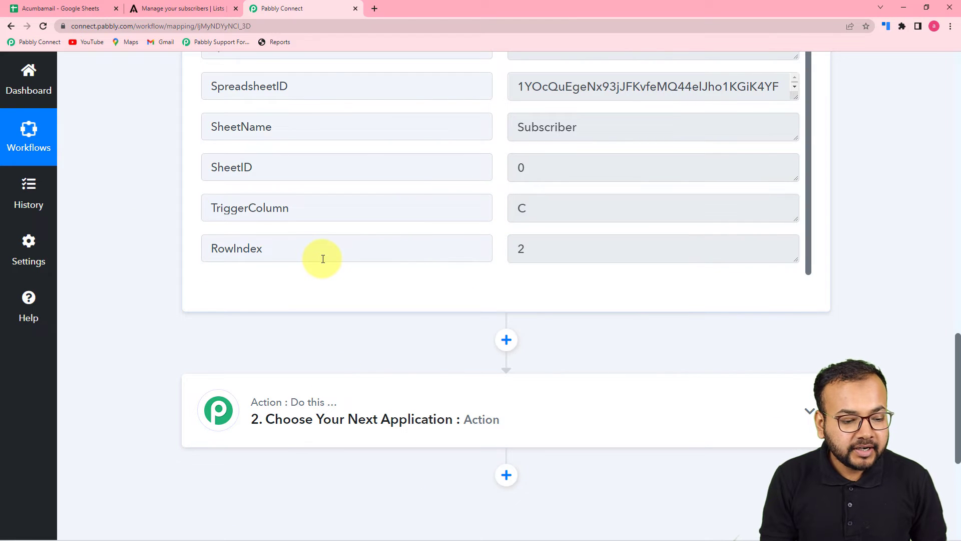
pyautogui.scroll(-2, 323, 259)
pyautogui.scroll(-2, 323, 259)
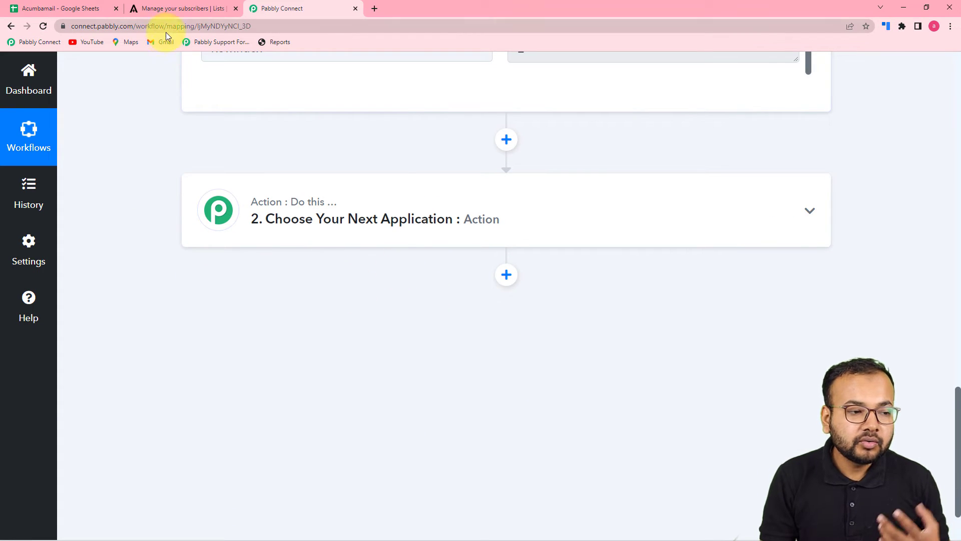
pyautogui.click(184, 9)
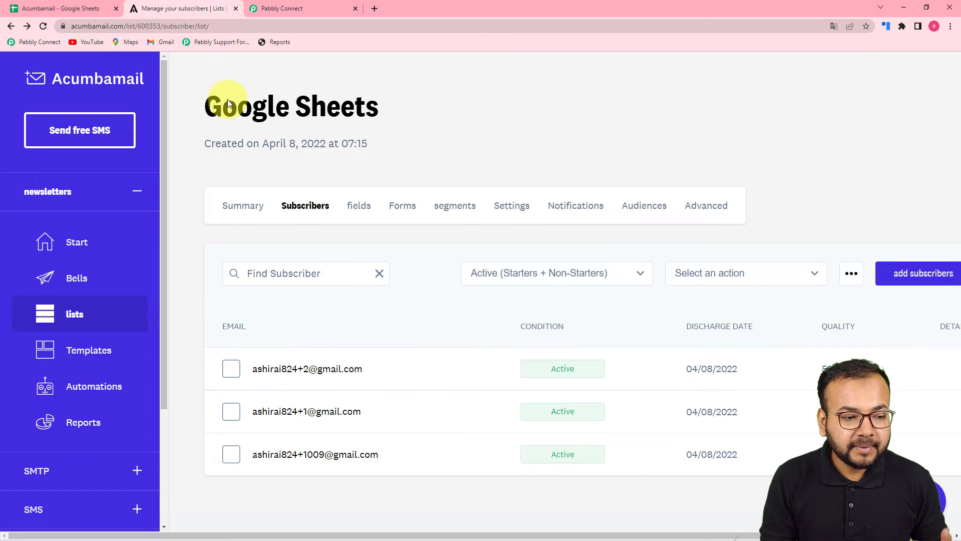
# Step: Choose Acumbamail as the app for the workflow's action step in Pabbly Connect
pyautogui.click(316, 12)
pyautogui.click(408, 203)
pyautogui.scroll(-4, 391, 195)
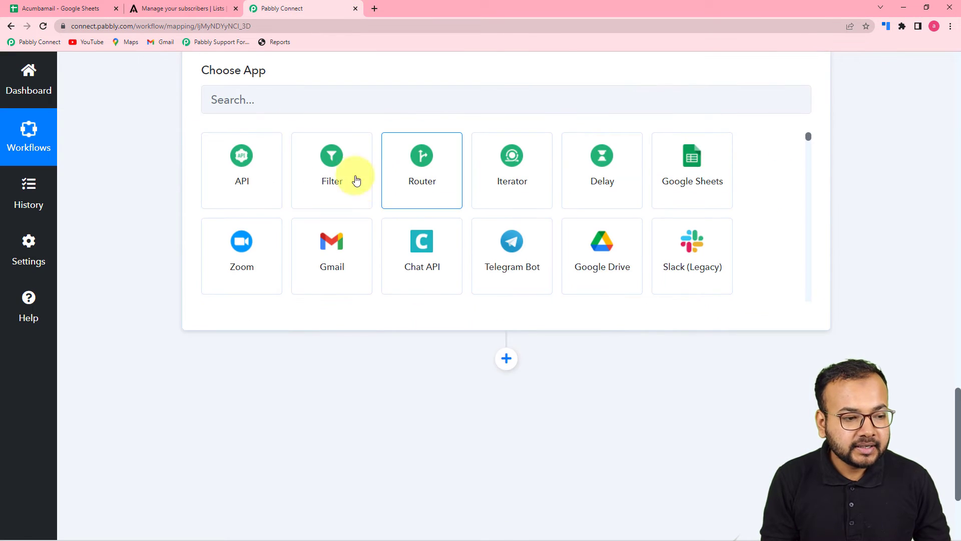
pyautogui.scroll(1, 250, 125)
pyautogui.click(257, 149)
pyautogui.write('a')
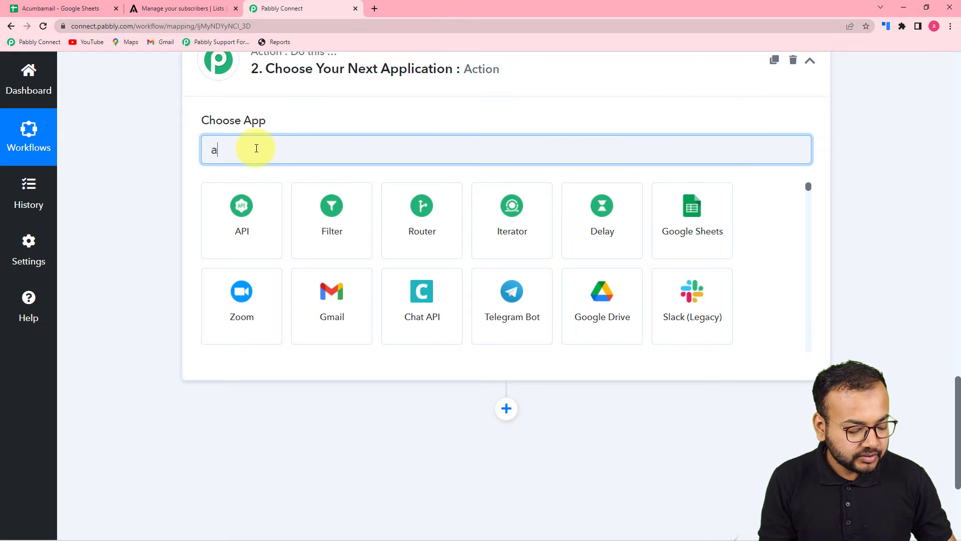
pyautogui.write('cumb')
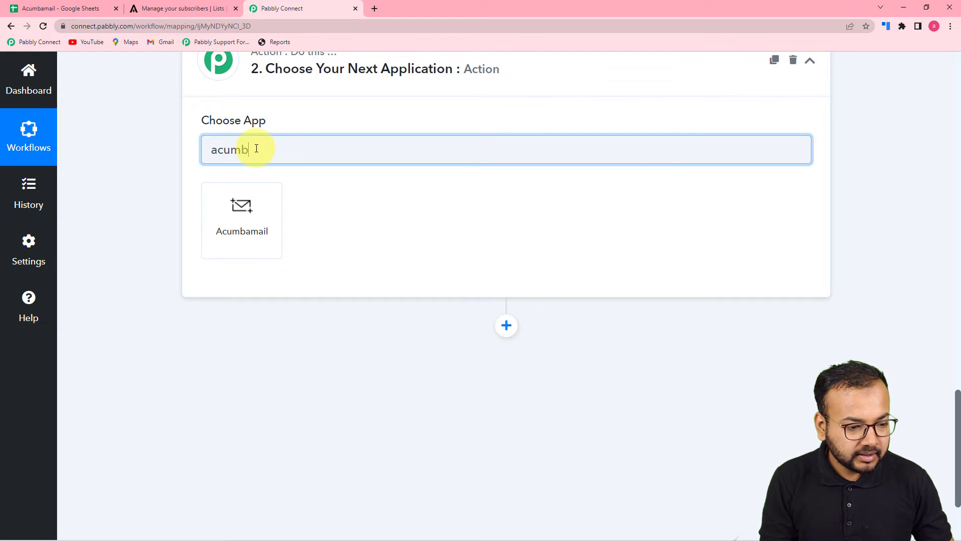
pyautogui.click(221, 234)
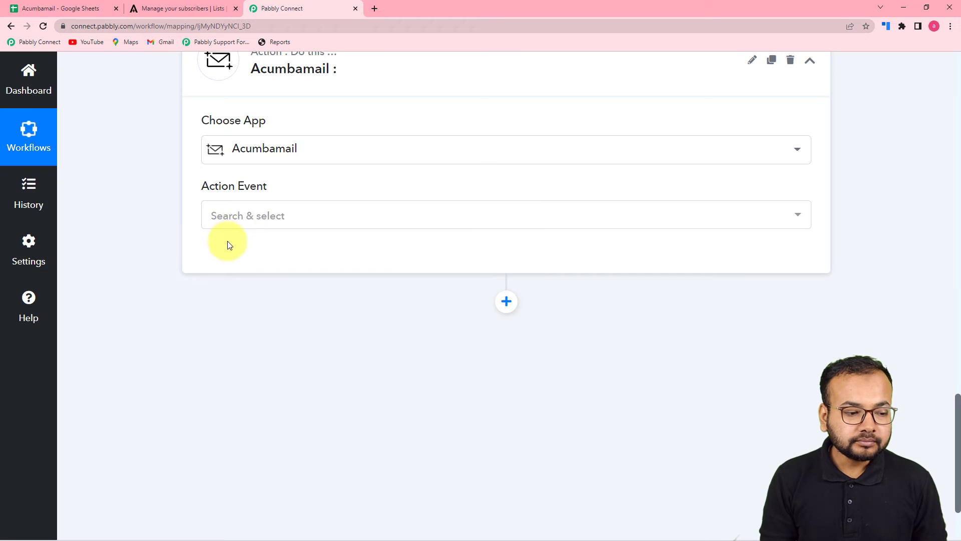
# Step: Set the action event to Add/Update Subscriber and start connecting an Acumbamail account
pyautogui.click(240, 221)
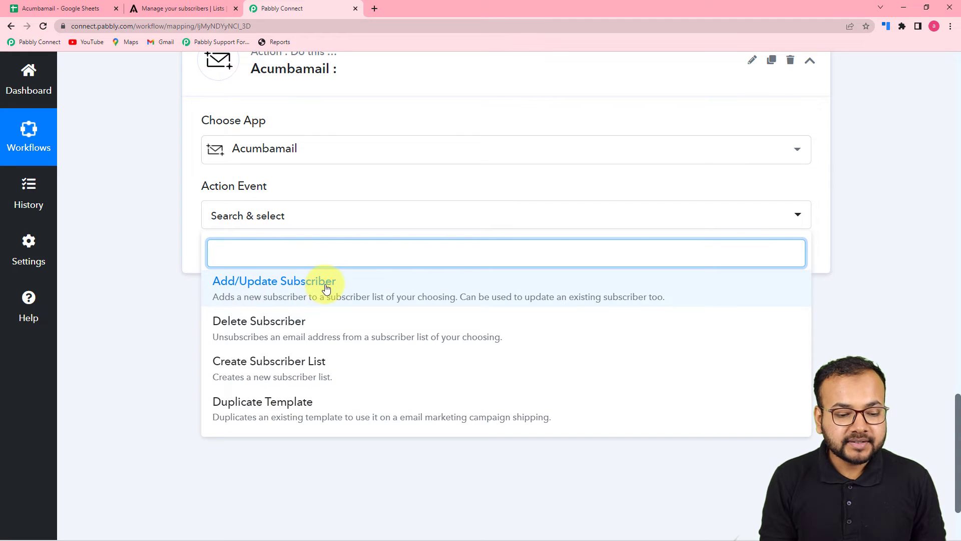
pyautogui.click(295, 291)
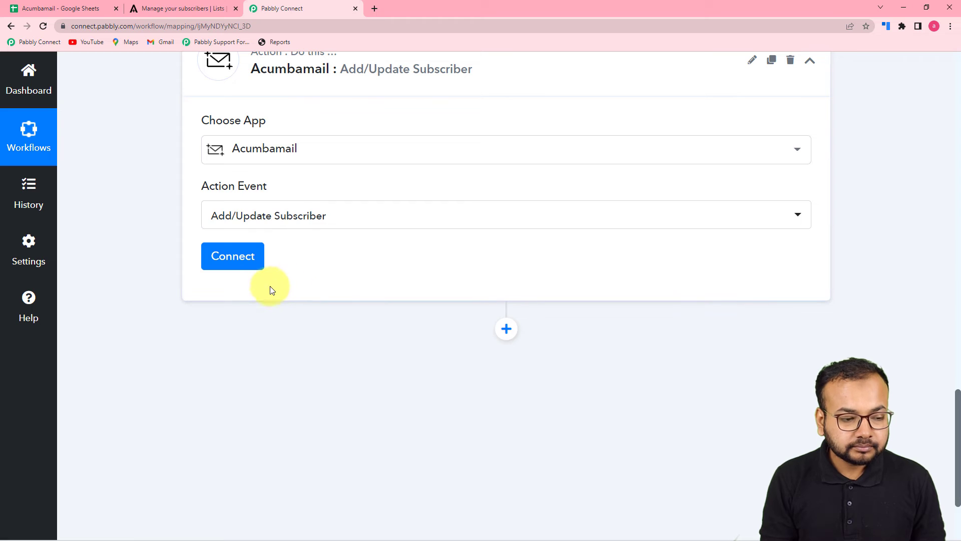
pyautogui.click(229, 266)
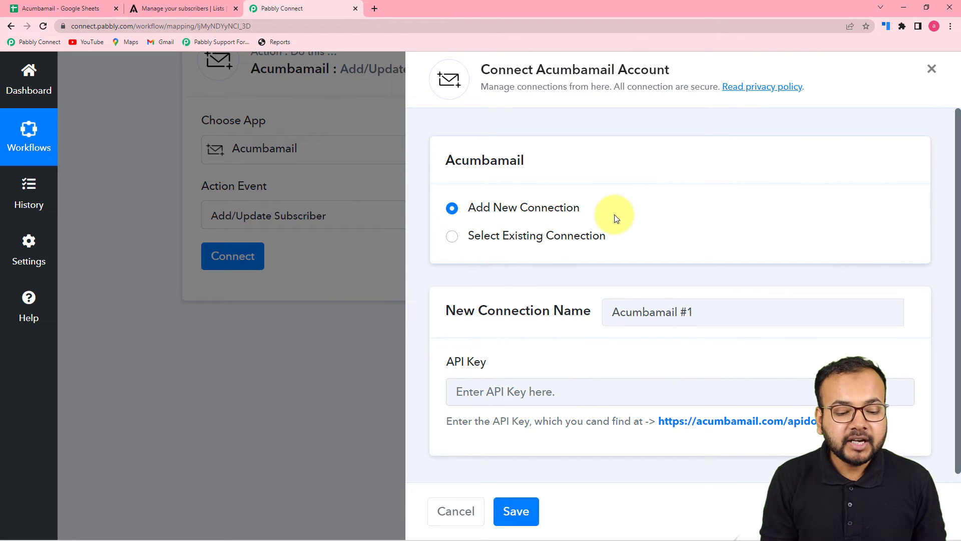
# Step: Open the Acumbamail API documentation linked in the connection form, translated into English, and find the account's auth token
pyautogui.scroll(-1, 614, 215)
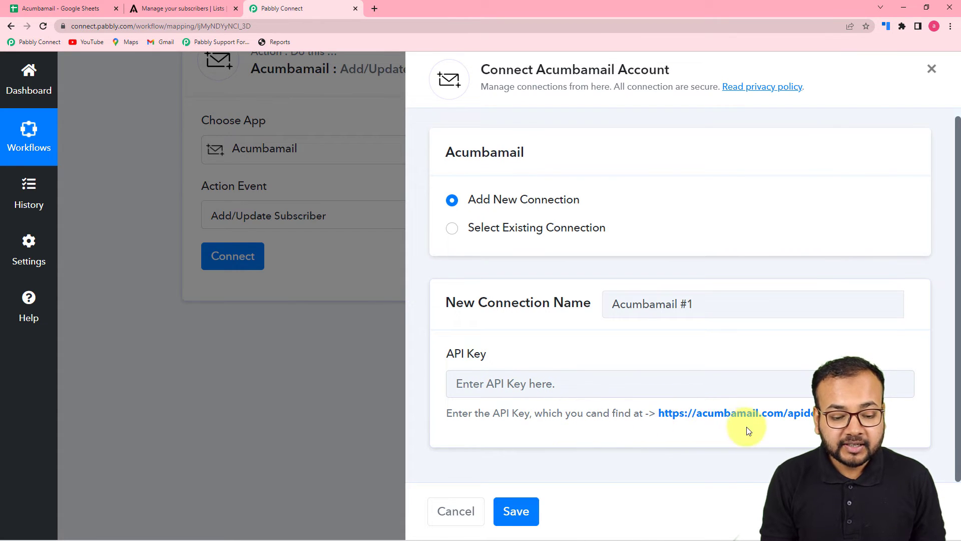
pyautogui.click(718, 417)
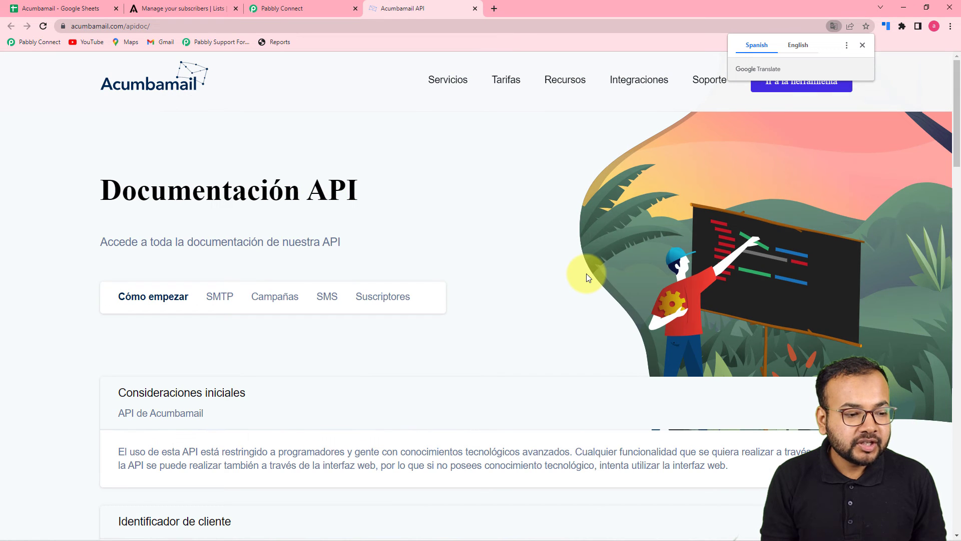
pyautogui.scroll(-1, 509, 249)
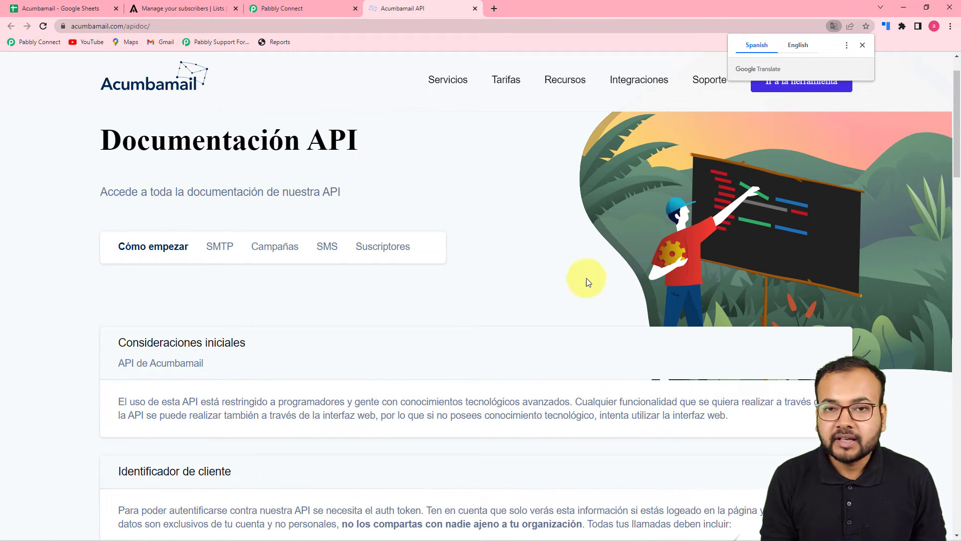
pyautogui.click(792, 44)
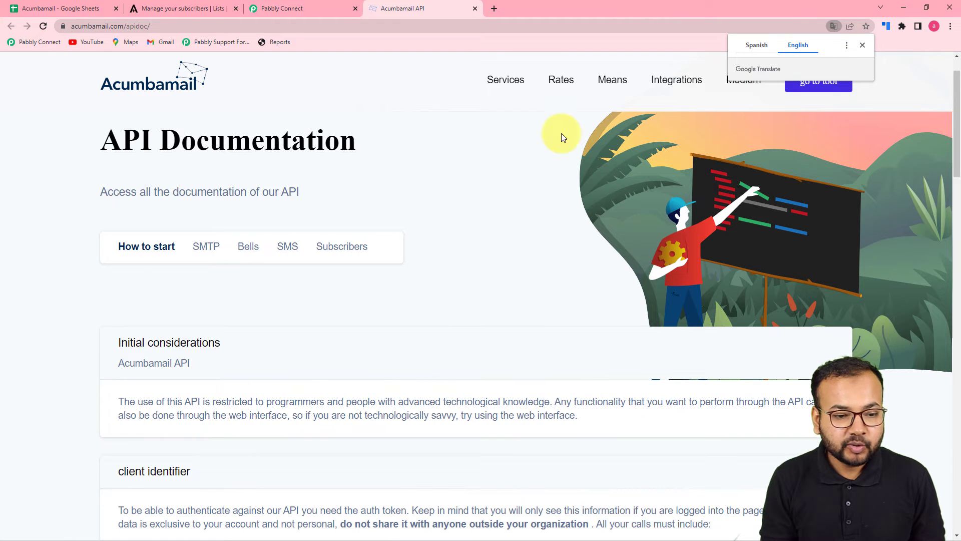
pyautogui.scroll(-3, 416, 186)
pyautogui.scroll(-4, 416, 191)
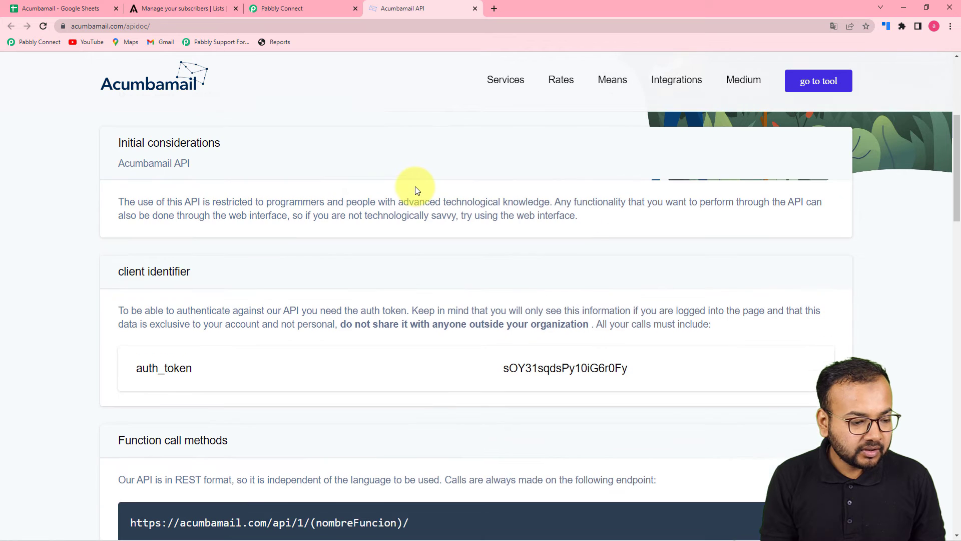
# Step: Look through the Acumbamail API documentation and copy the account's auth token from the client identifier section
pyautogui.scroll(-14, 415, 190)
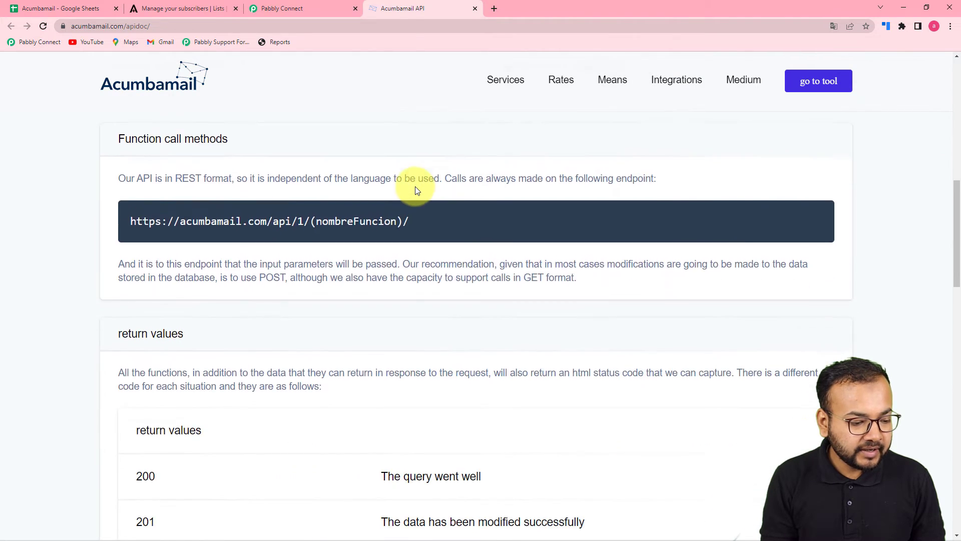
pyautogui.scroll(-3, 416, 189)
pyautogui.scroll(3, 416, 190)
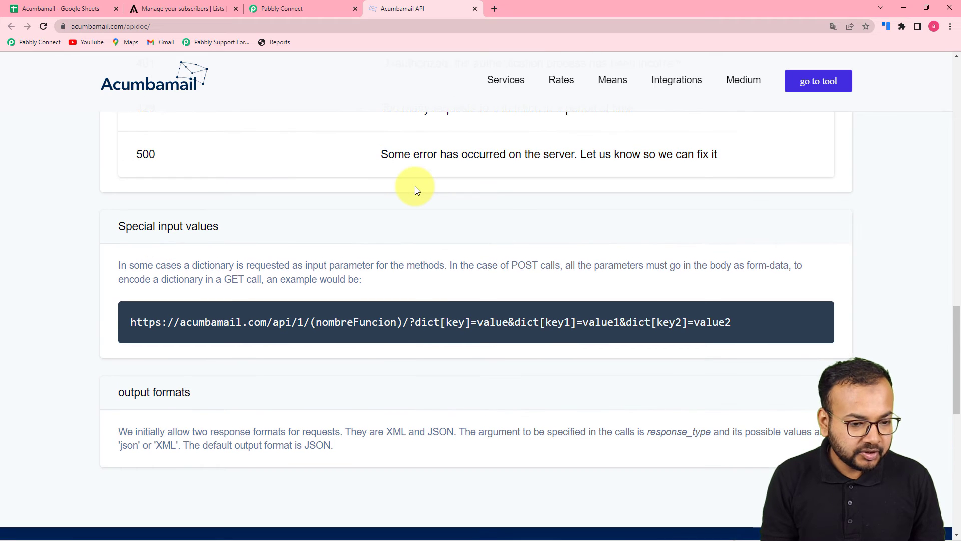
pyautogui.scroll(16, 416, 190)
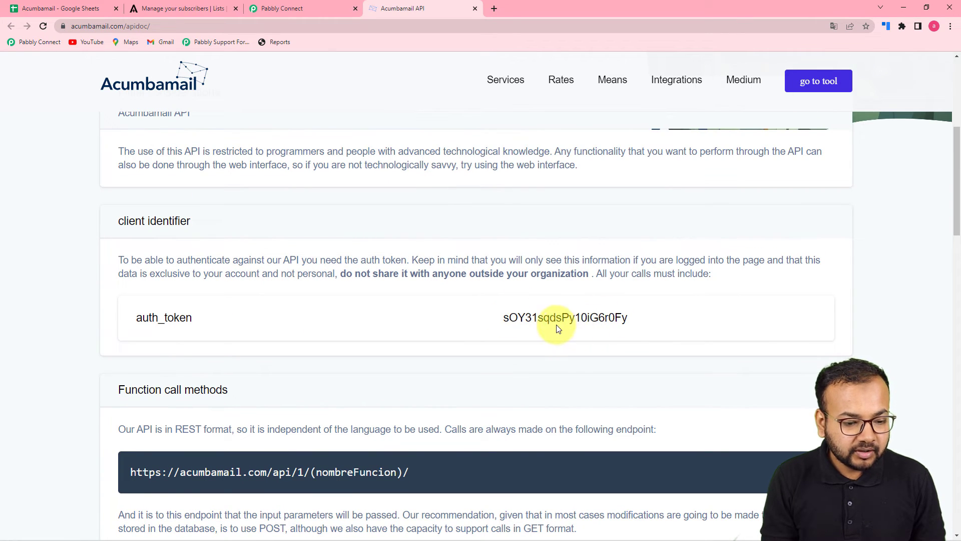
pyautogui.moveTo(512, 319); pyautogui.dragTo(629, 319)
pyautogui.rightClick(621, 319)
pyautogui.click(632, 325)
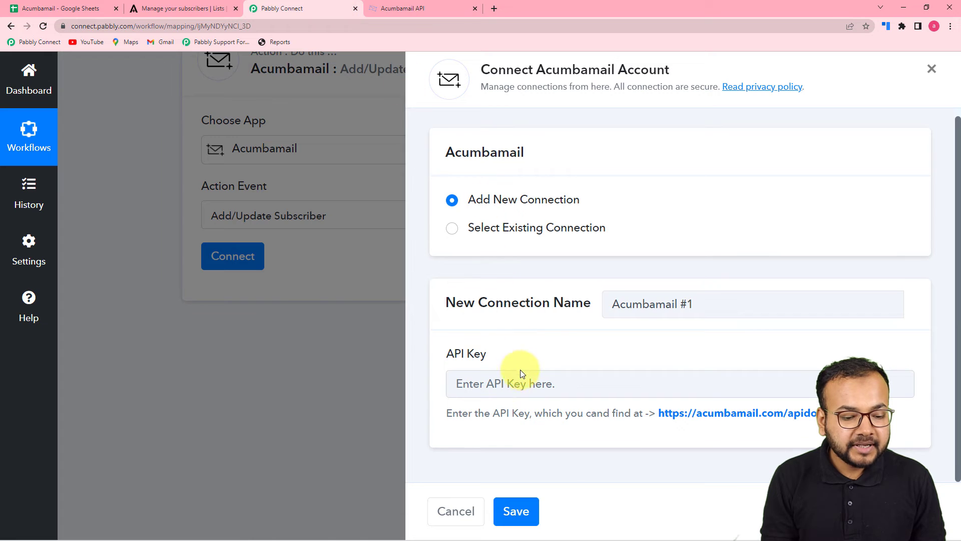
# Step: Paste the auth token as the API key for the new Acumbamail connection in Pabbly Connect and save the connection
pyautogui.rightClick(510, 383)
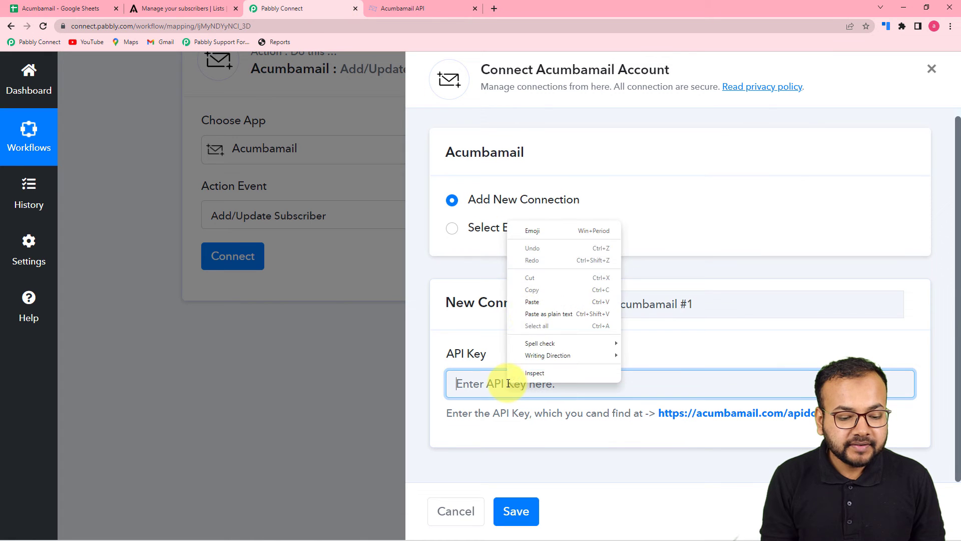
pyautogui.click(531, 315)
pyautogui.click(516, 511)
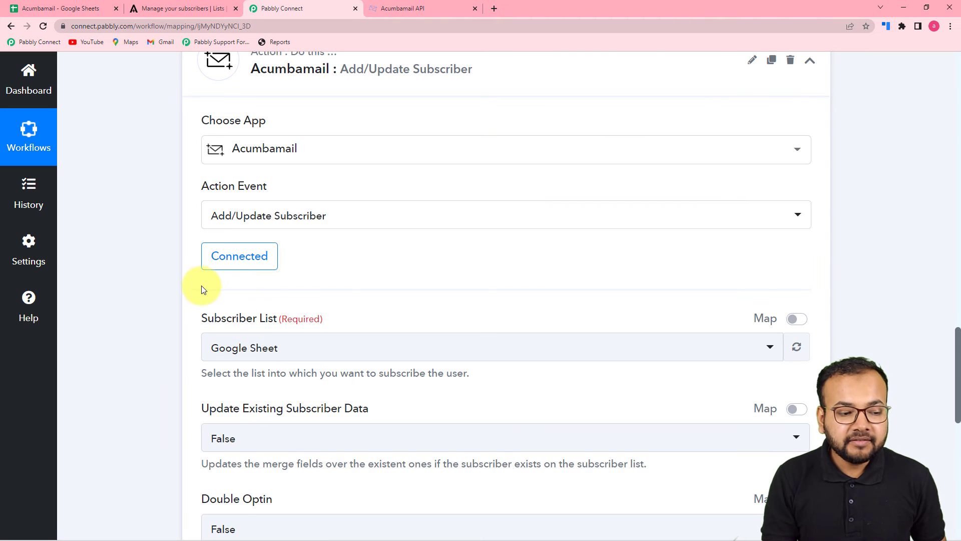
# Step: Check the list's name in Acumbamail and choose Google Sheet as the subscriber list in the Pabbly Connect action
pyautogui.scroll(-2, 319, 286)
pyautogui.scroll(-1, 321, 290)
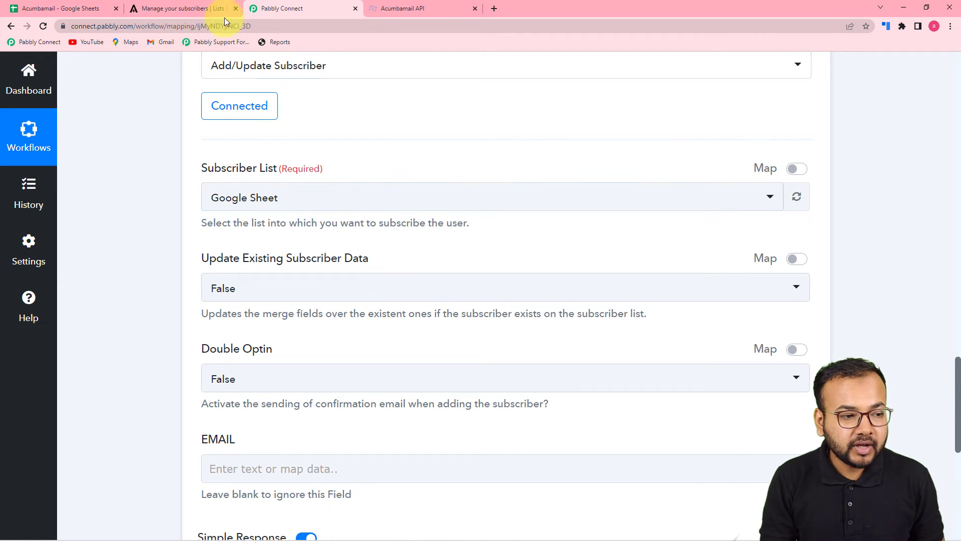
pyautogui.click(203, 9)
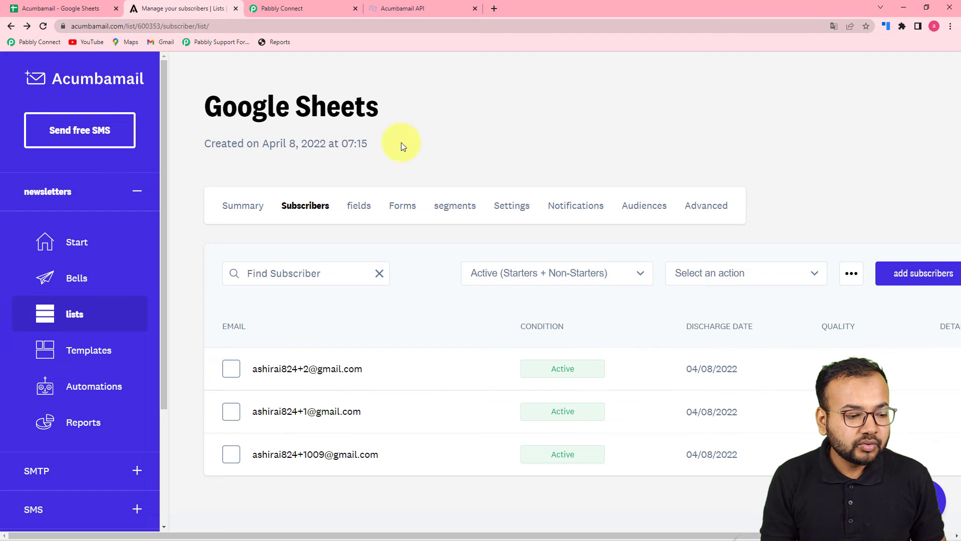
pyautogui.click(302, 8)
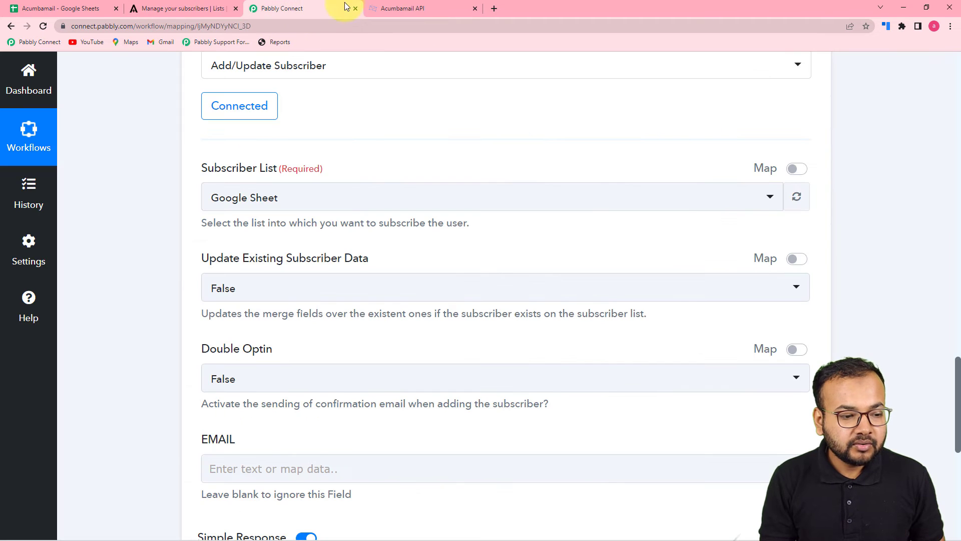
pyautogui.click(346, 190)
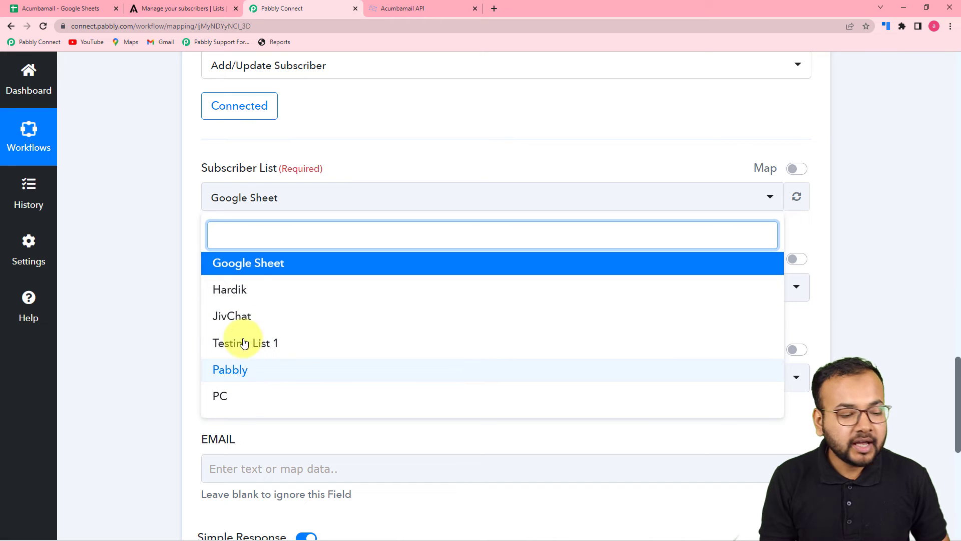
pyautogui.click(249, 266)
# Step: Select False for Update Existing Subscriber Data and set Double Optin to True in the Acumbamail action
pyautogui.scroll(-4, 169, 235)
pyautogui.scroll(2, 168, 235)
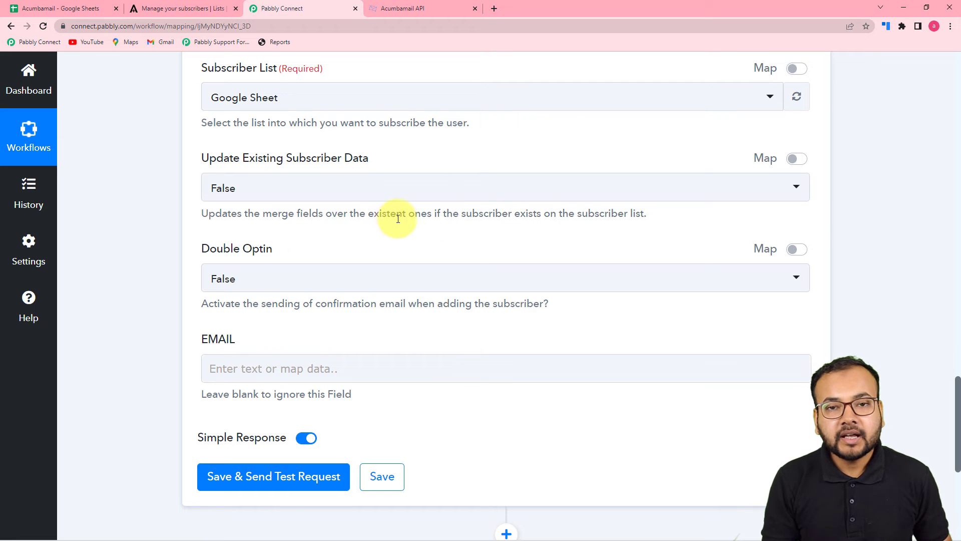
pyautogui.click(426, 200)
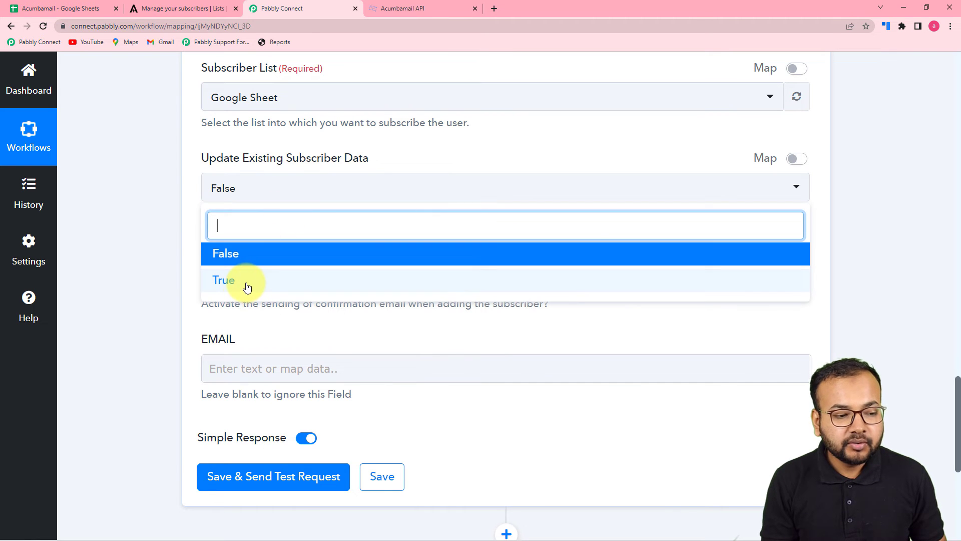
pyautogui.click(243, 262)
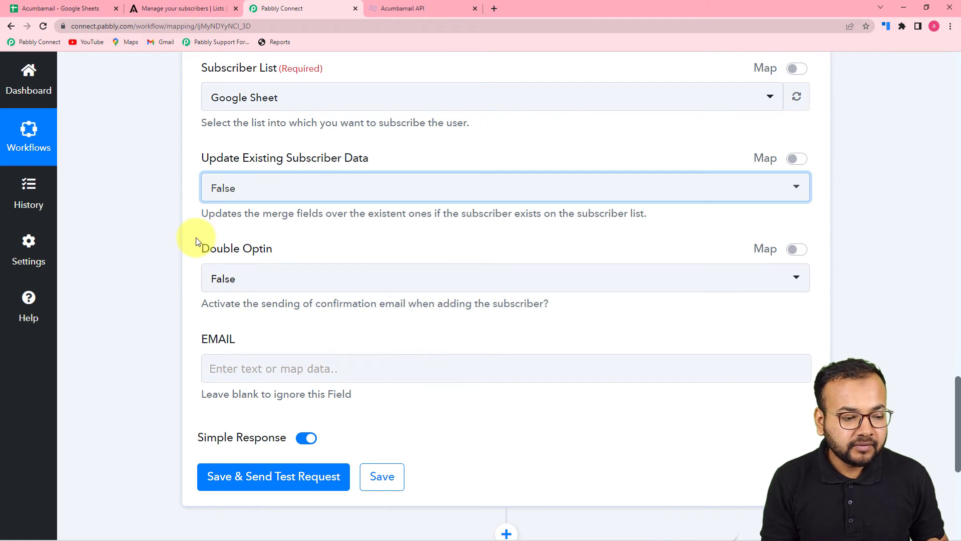
pyautogui.scroll(-2, 197, 242)
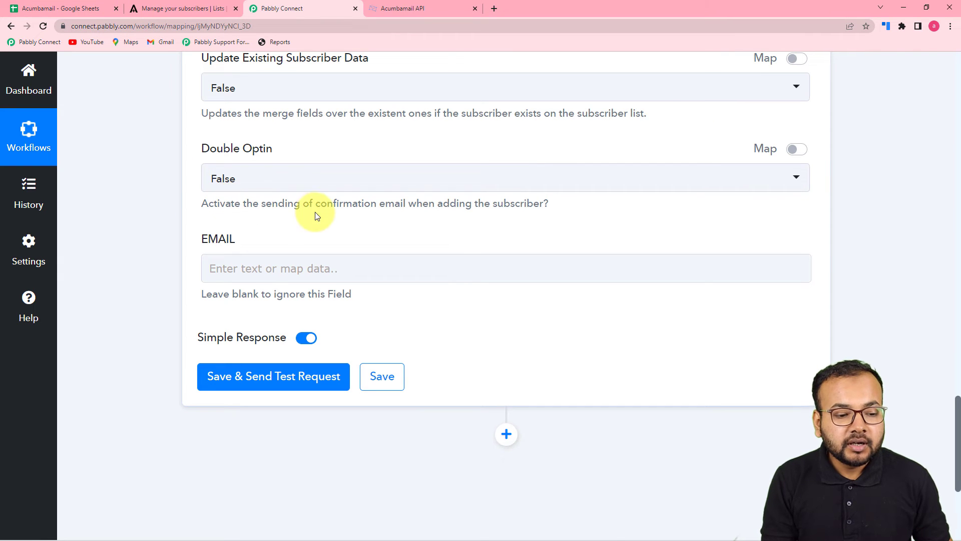
pyautogui.click(330, 182)
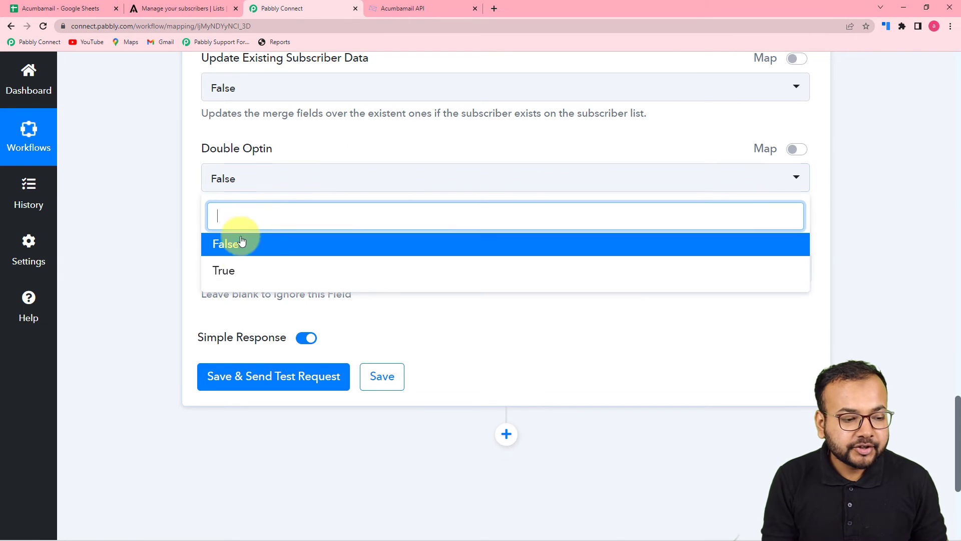
pyautogui.click(225, 269)
# Step: Review the data available for the EMAIL field and the response captured by the Google Sheets trigger
pyautogui.scroll(-2, 174, 234)
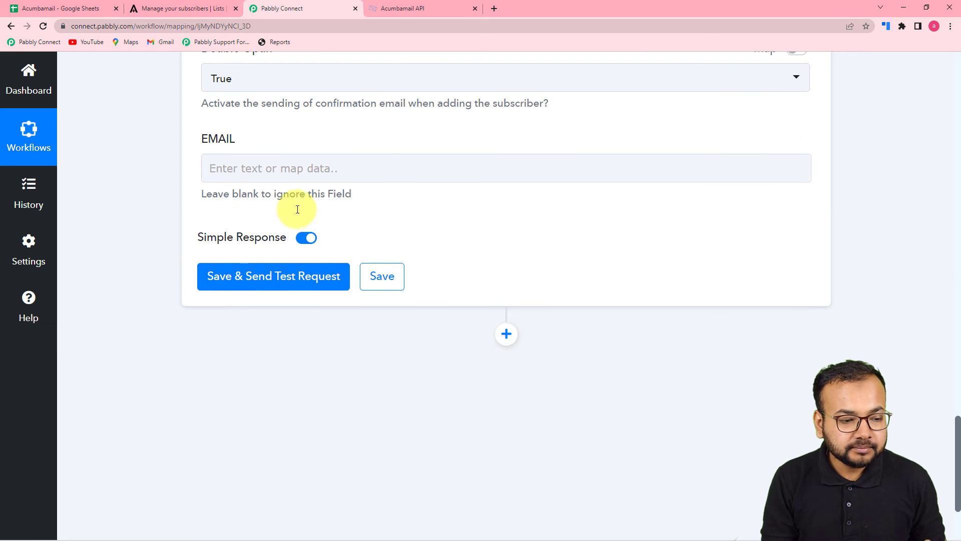
pyautogui.click(320, 168)
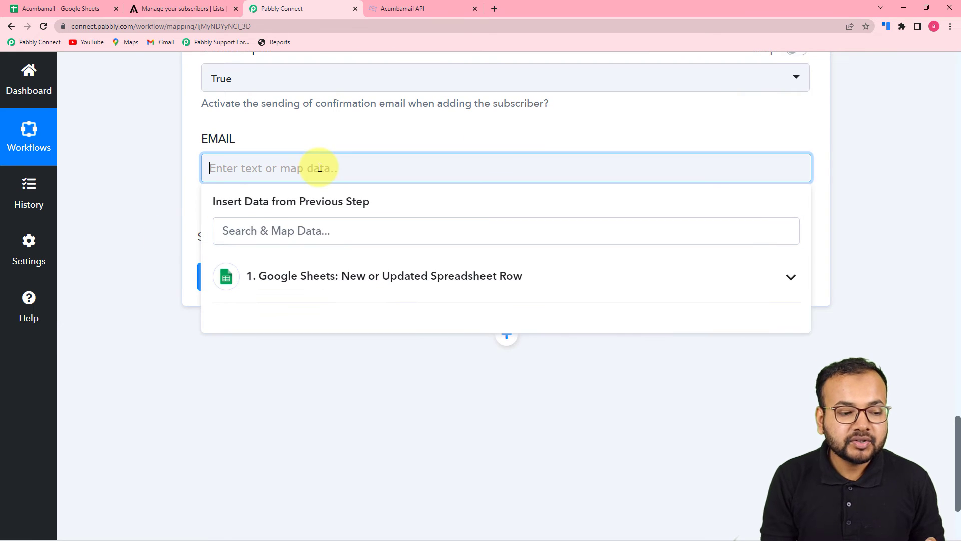
pyautogui.click(153, 213)
pyautogui.scroll(7, 154, 243)
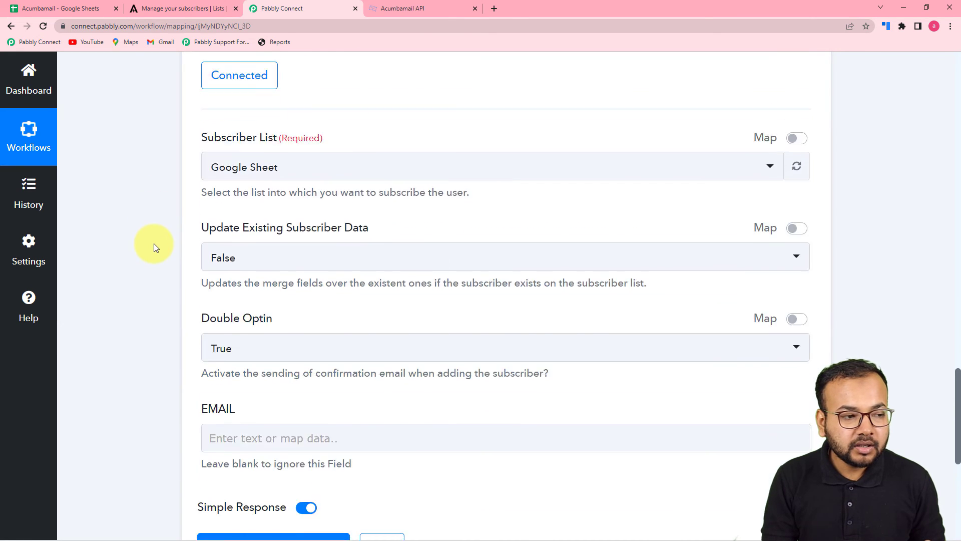
pyautogui.scroll(14, 119, 142)
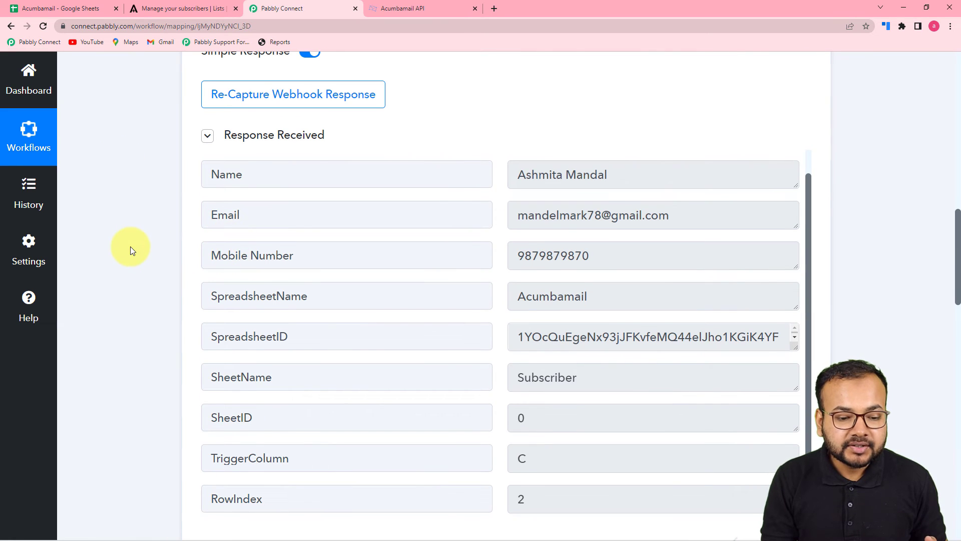
pyautogui.scroll(1, 130, 250)
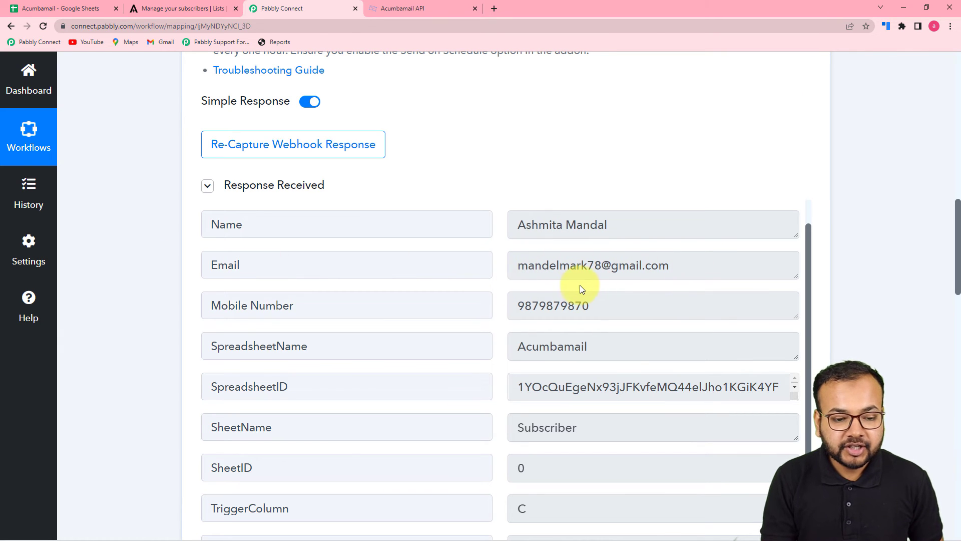
pyautogui.scroll(-3, 619, 166)
pyautogui.scroll(-15, 619, 164)
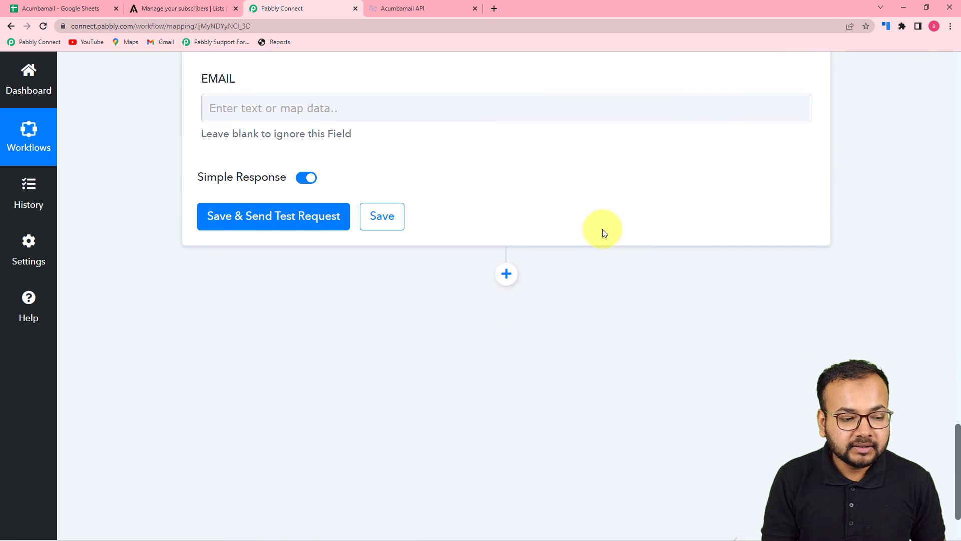
# Step: Map the EMAIL field to the Email value from the Google Sheets trigger step
pyautogui.scroll(1, 603, 232)
pyautogui.click(341, 124)
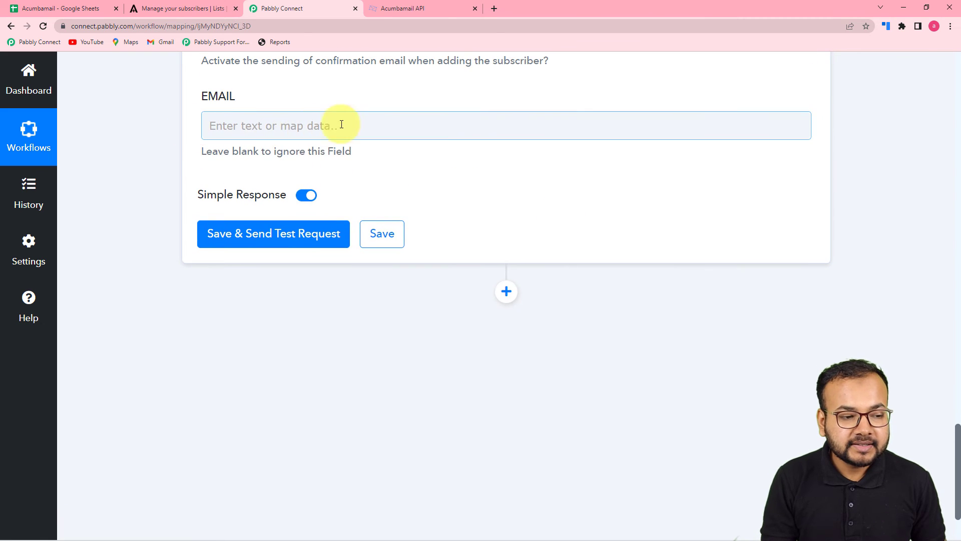
pyautogui.click(380, 122)
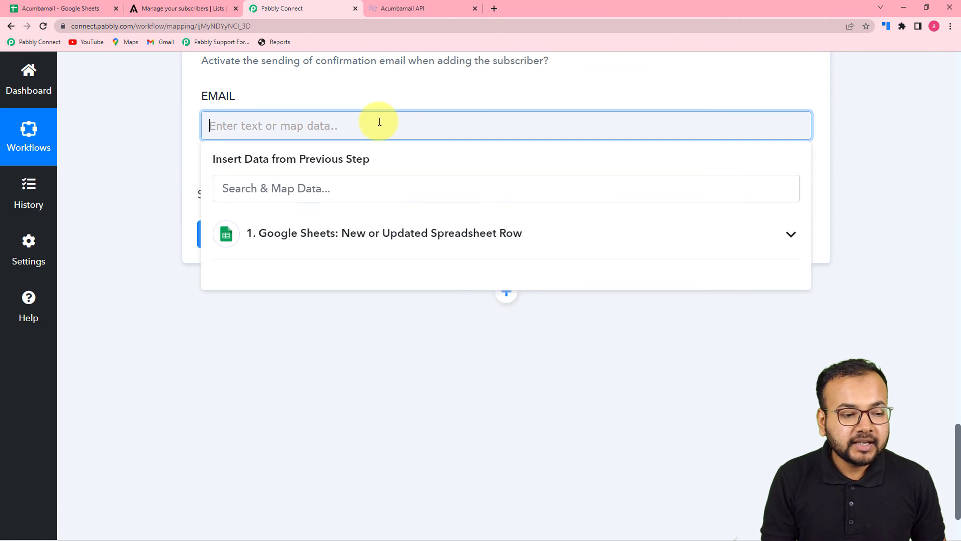
pyautogui.click(386, 244)
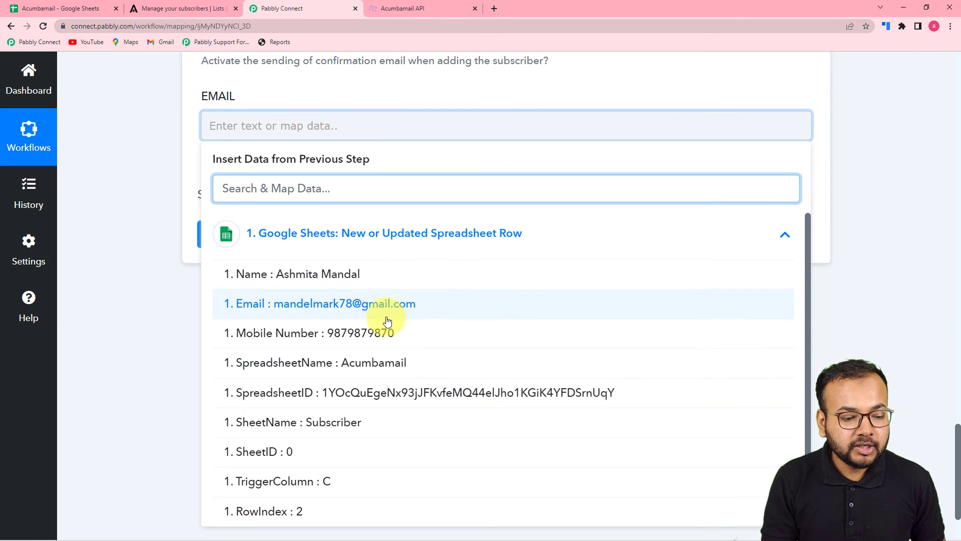
pyautogui.click(373, 304)
pyautogui.click(155, 220)
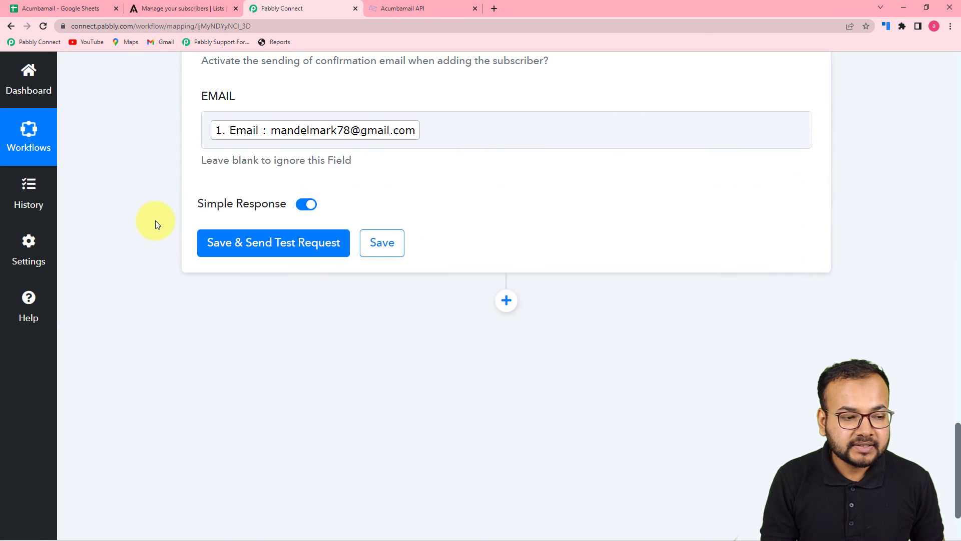
# Step: Check the Google Sheets subscriber list in Acumbamail, and save the Pabbly Connect action while sending a test request
pyautogui.click(169, 10)
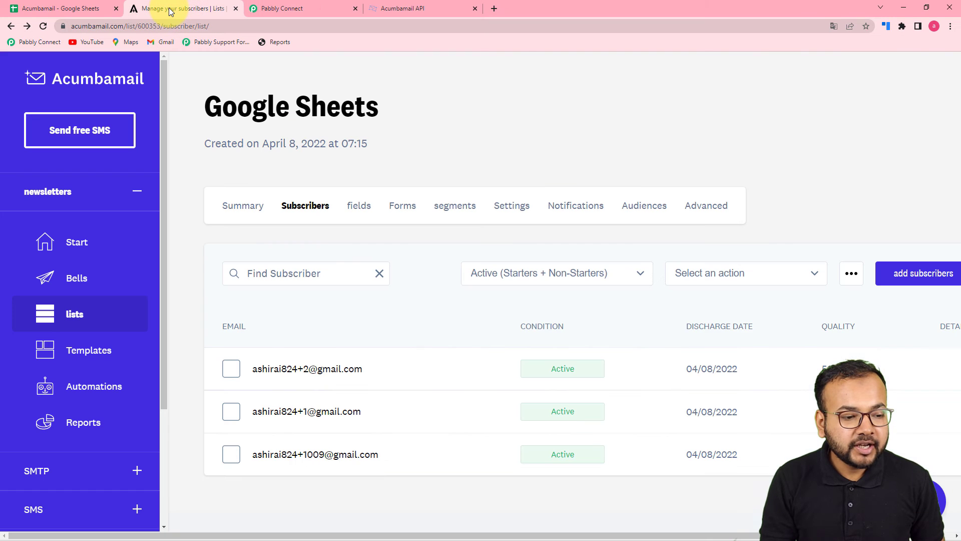
pyautogui.click(302, 4)
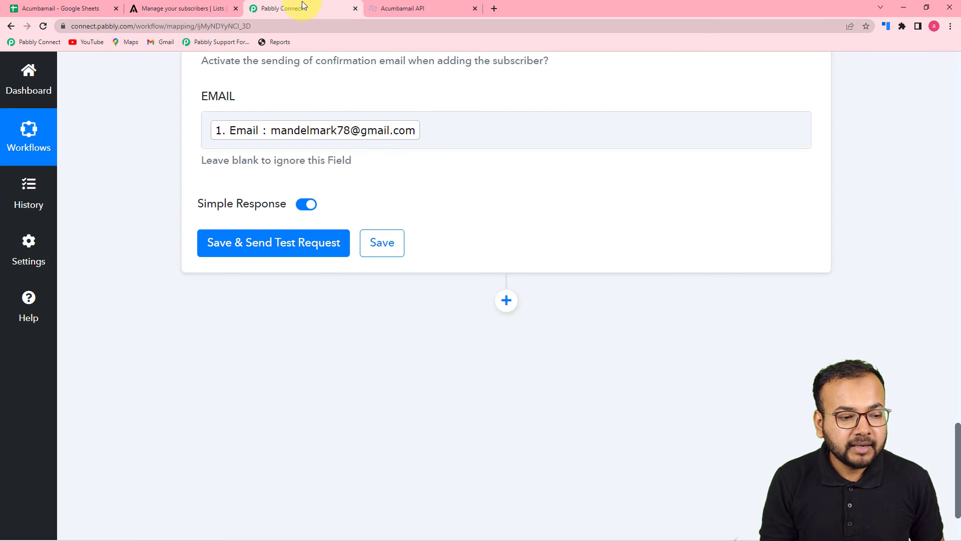
pyautogui.click(179, 9)
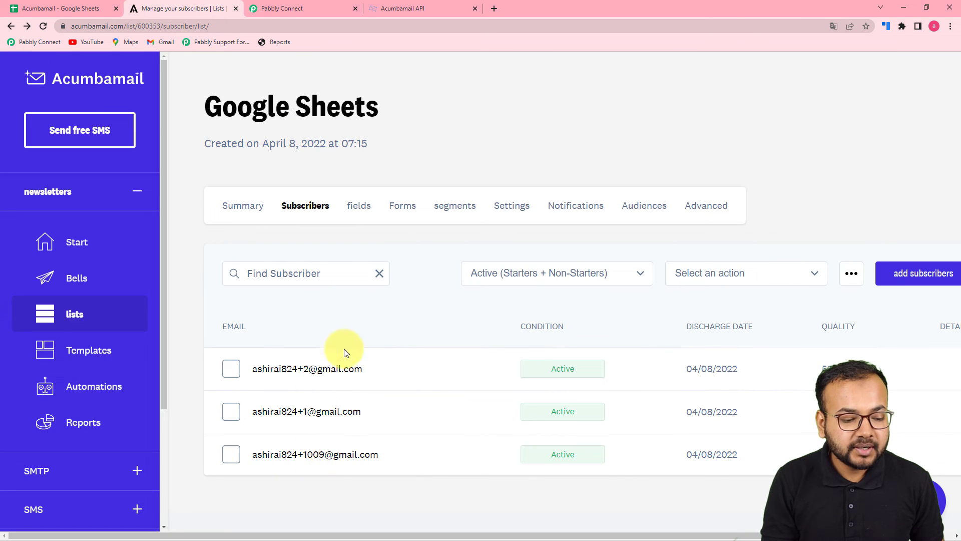
pyautogui.click(312, 10)
pyautogui.click(294, 247)
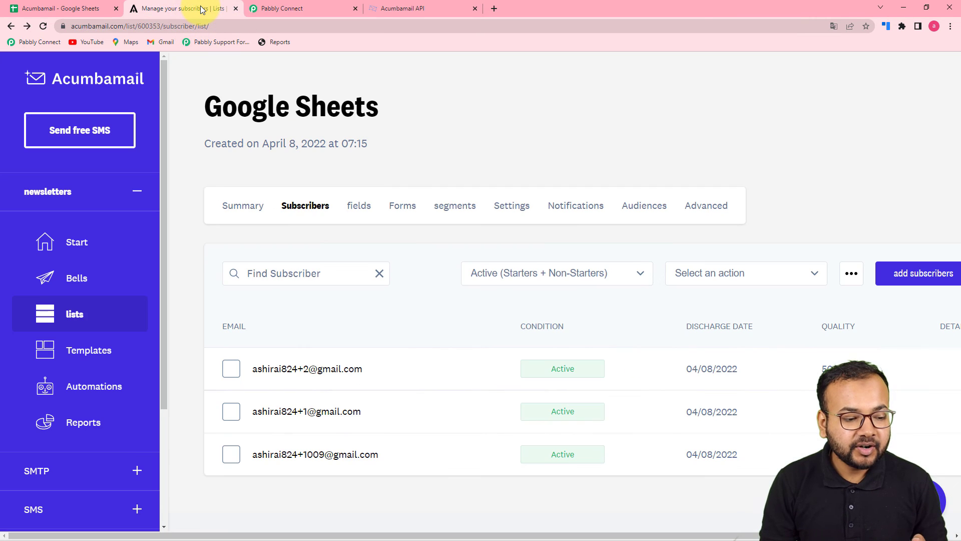
# Step: Check the Google Sheets list in Acumbamail for the test subscriber and compare it with the response in Pabbly Connect
pyautogui.click(193, 9)
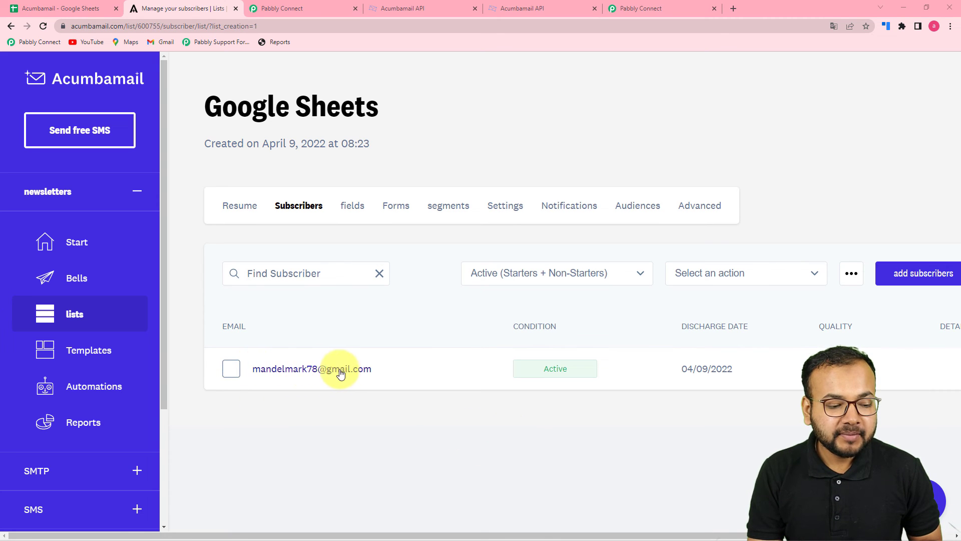
pyautogui.click(280, 11)
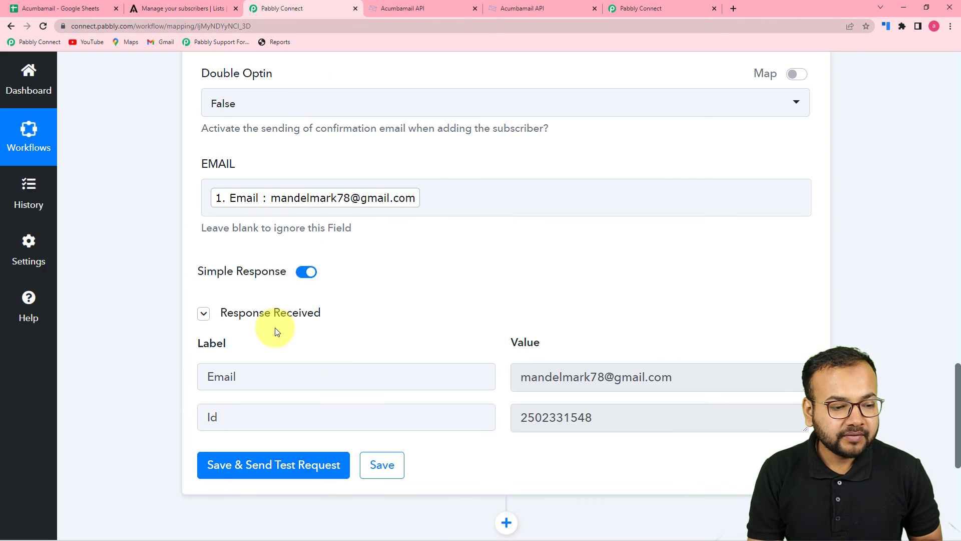
pyautogui.click(485, 206)
pyautogui.click(521, 300)
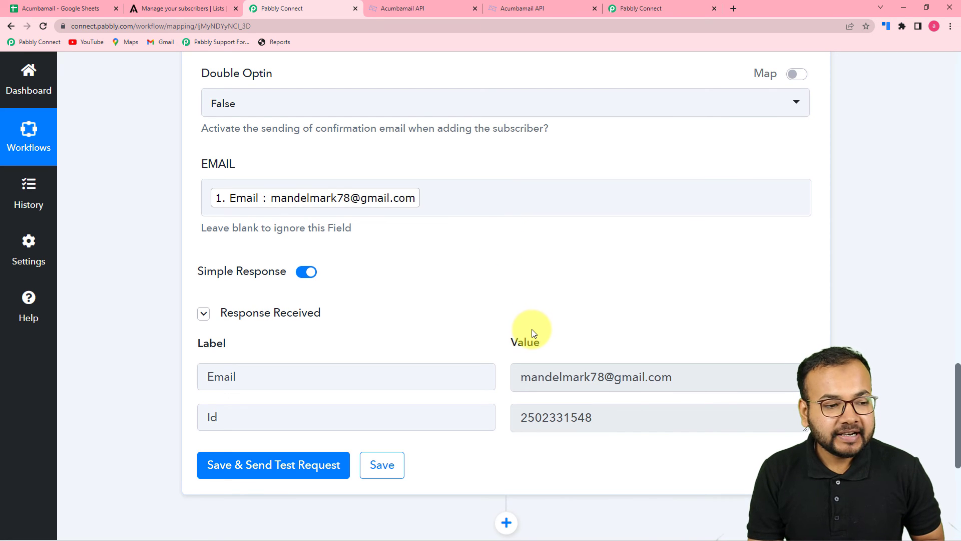
# Step: Review the workflow's action settings and the Google Sheets trigger setup with its webhook instructions
pyautogui.scroll(15, 533, 330)
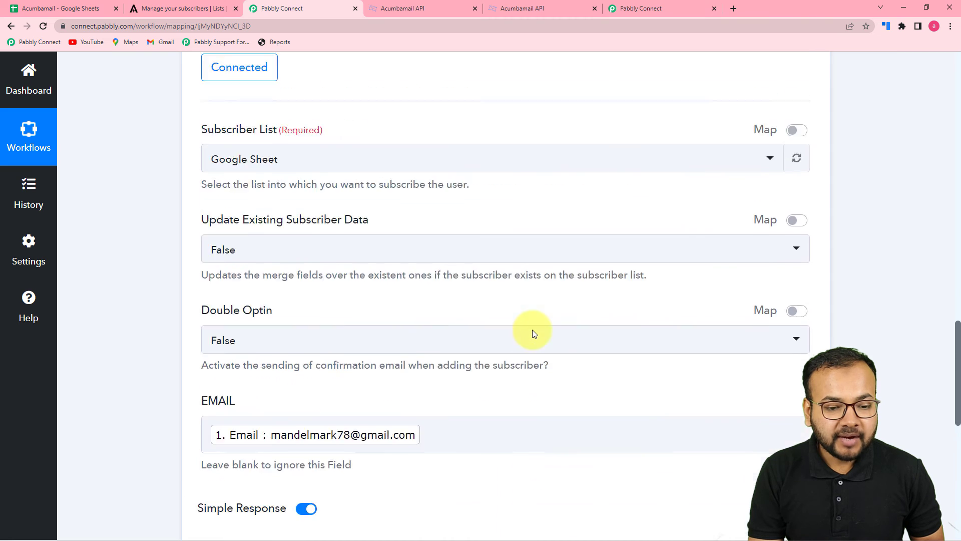
pyautogui.scroll(7, 534, 335)
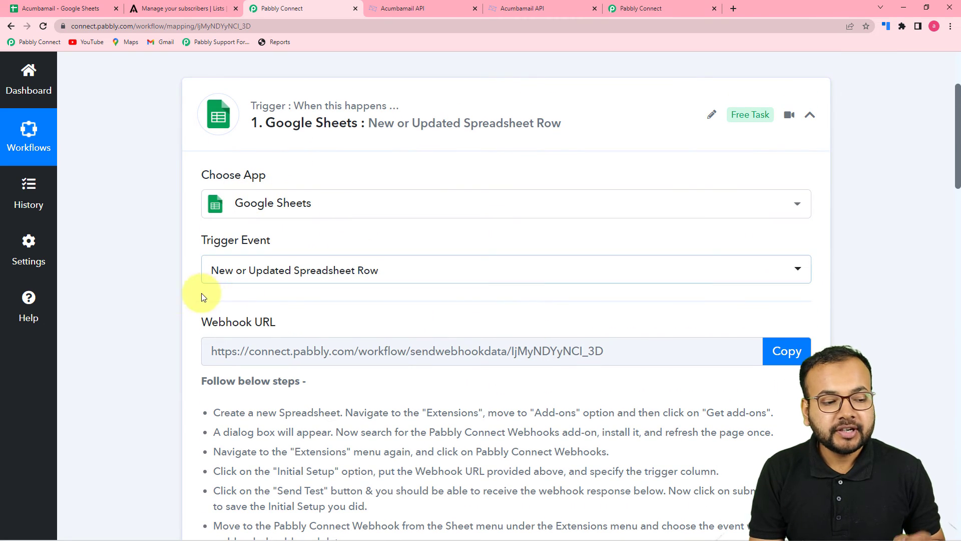
pyautogui.scroll(-2, 170, 289)
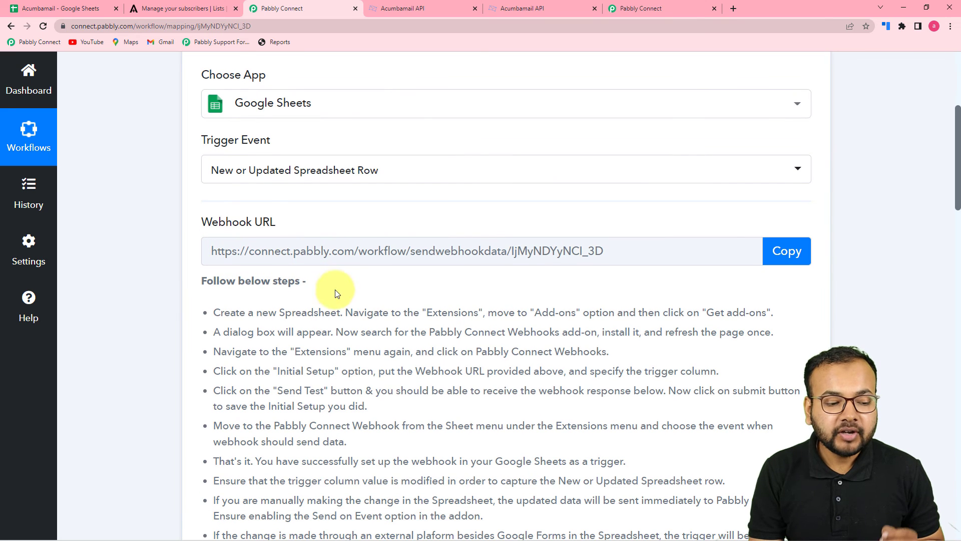
# Step: Expand the Google Sheets trigger's received response, and review it along with the Acumbamail action's list, opt-in and email mapping settings
pyautogui.scroll(-3, 350, 311)
pyautogui.scroll(-3, 350, 311)
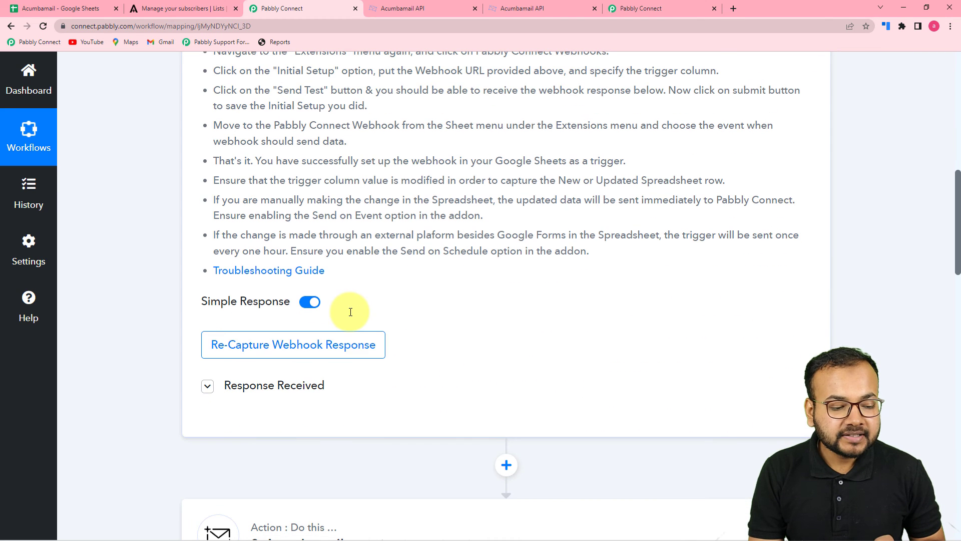
pyautogui.click(301, 385)
pyautogui.scroll(-13, 301, 385)
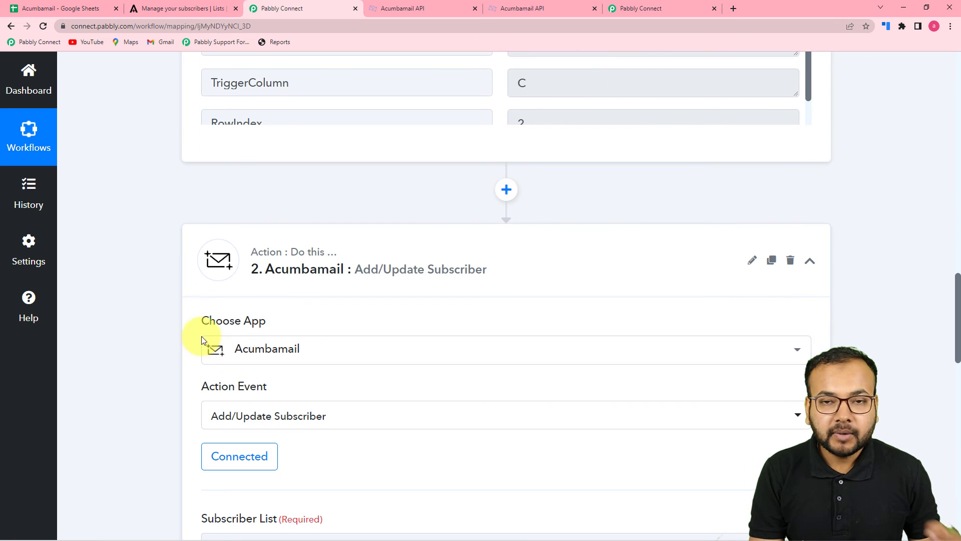
pyautogui.scroll(-3, 281, 326)
pyautogui.scroll(-10, 208, 359)
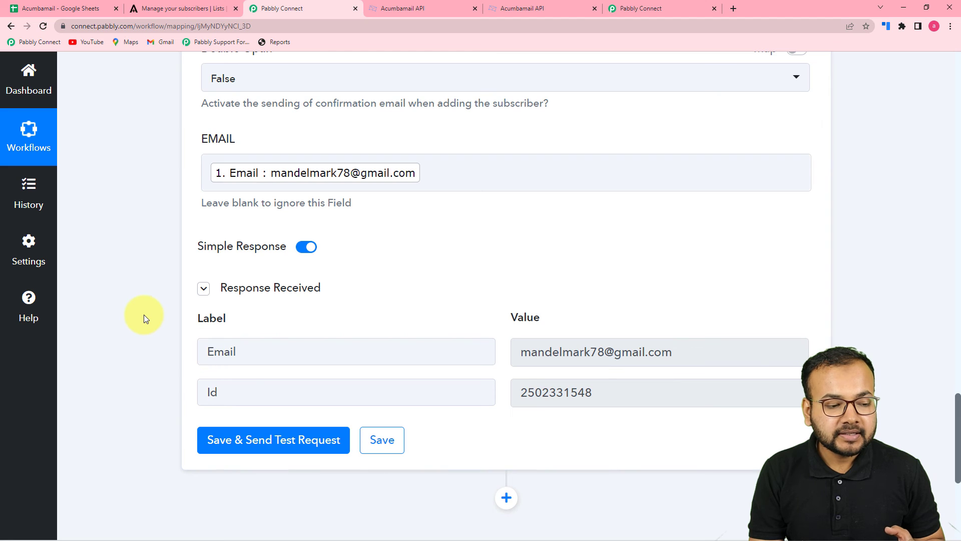
pyautogui.scroll(4, 144, 318)
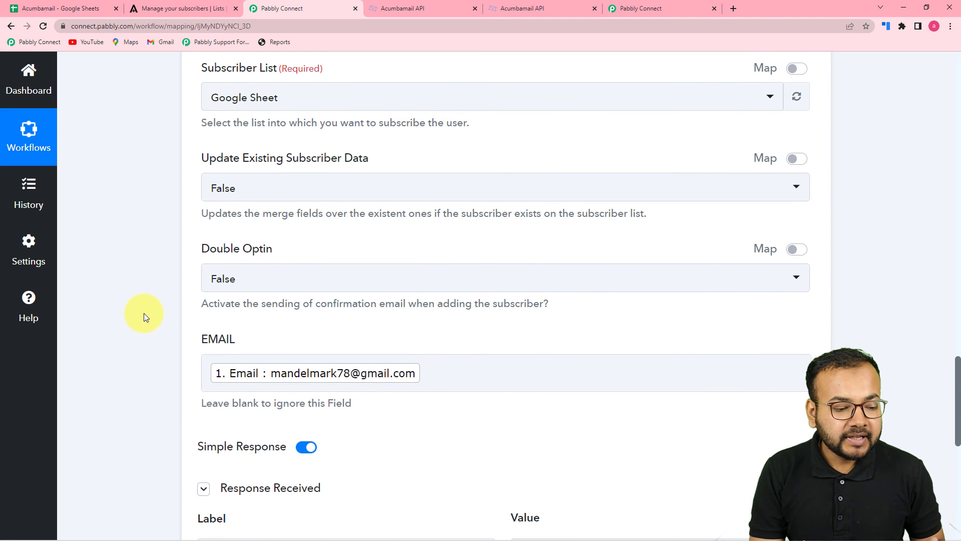
pyautogui.scroll(7, 145, 313)
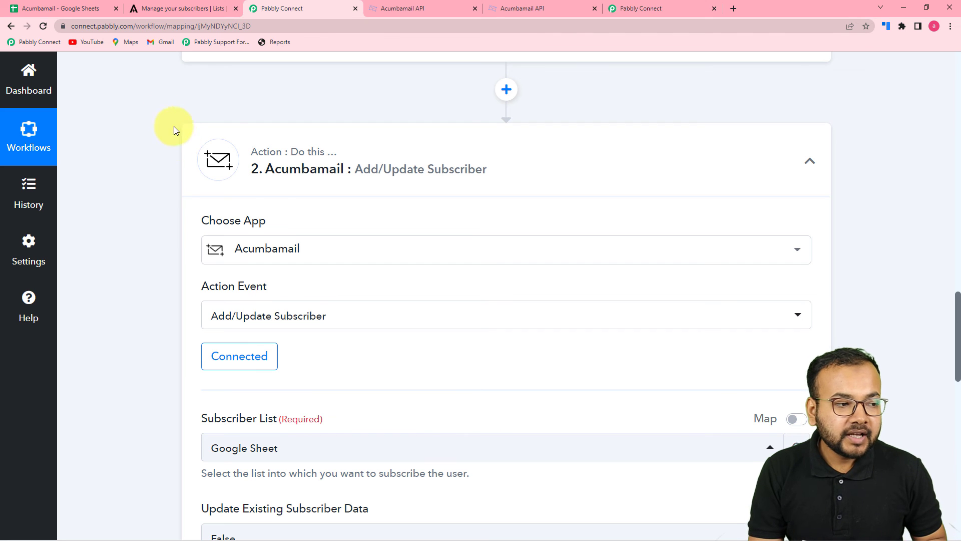
# Step: Compare the rows of the Acumbamail spreadsheet with the Google Sheets subscriber list in Acumbamail, and return to the Pabbly Connect workflow
pyautogui.click(94, 11)
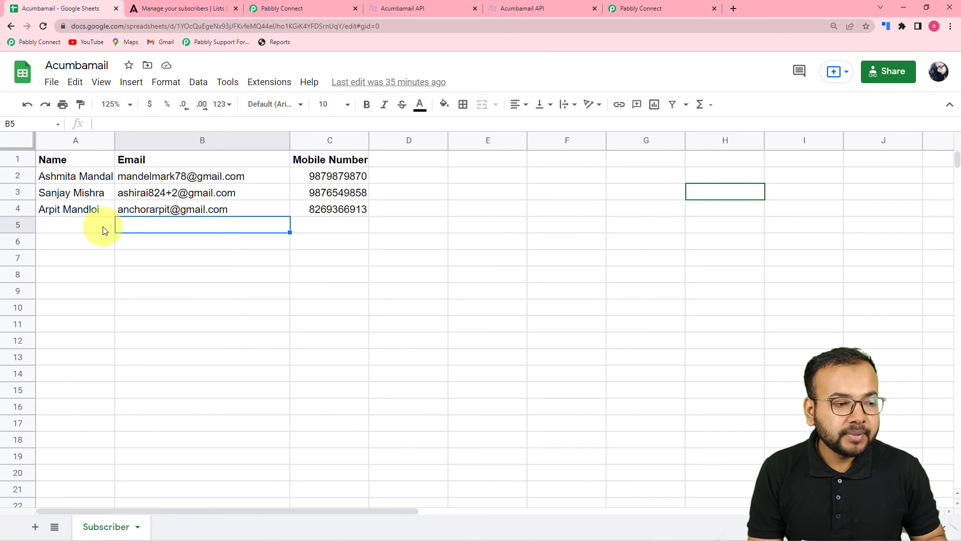
pyautogui.click(158, 12)
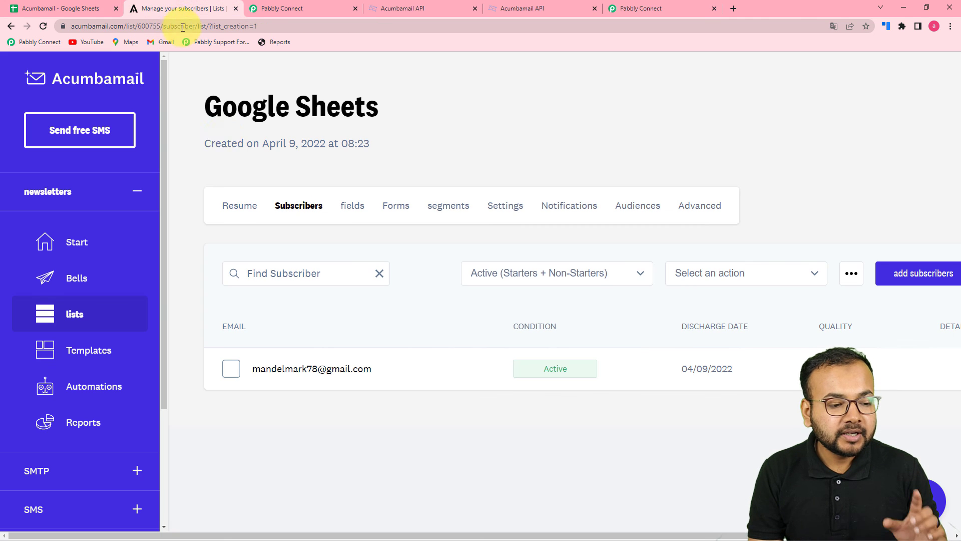
pyautogui.click(76, 7)
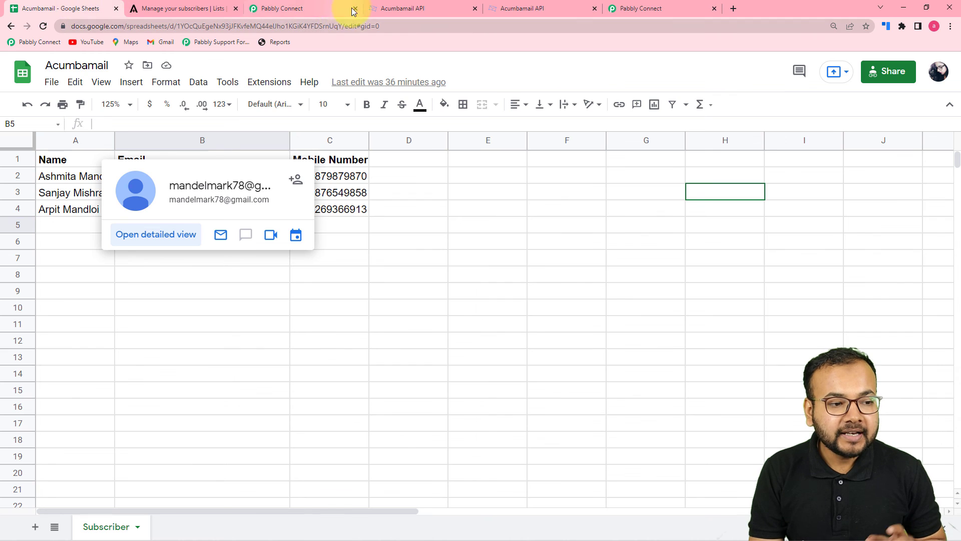
pyautogui.click(323, 8)
pyautogui.scroll(9, 553, 180)
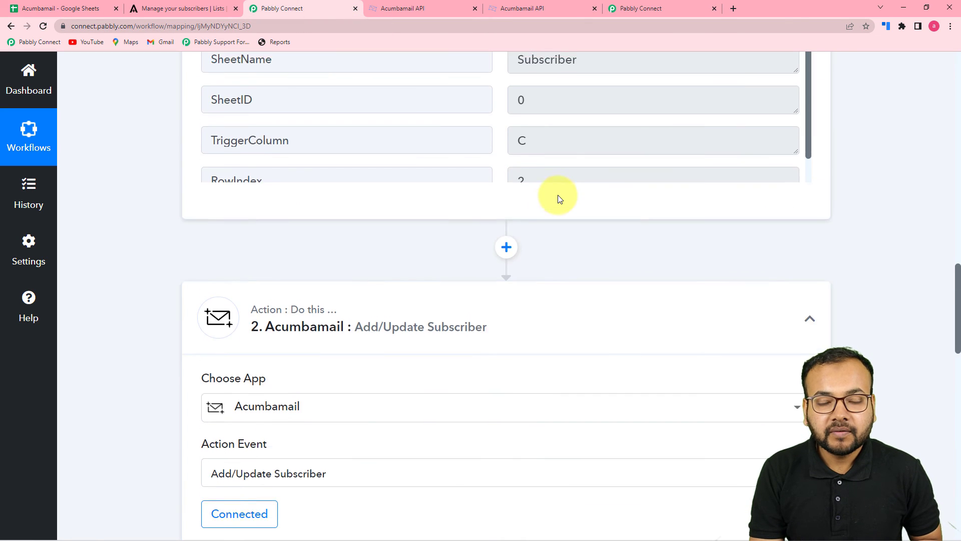